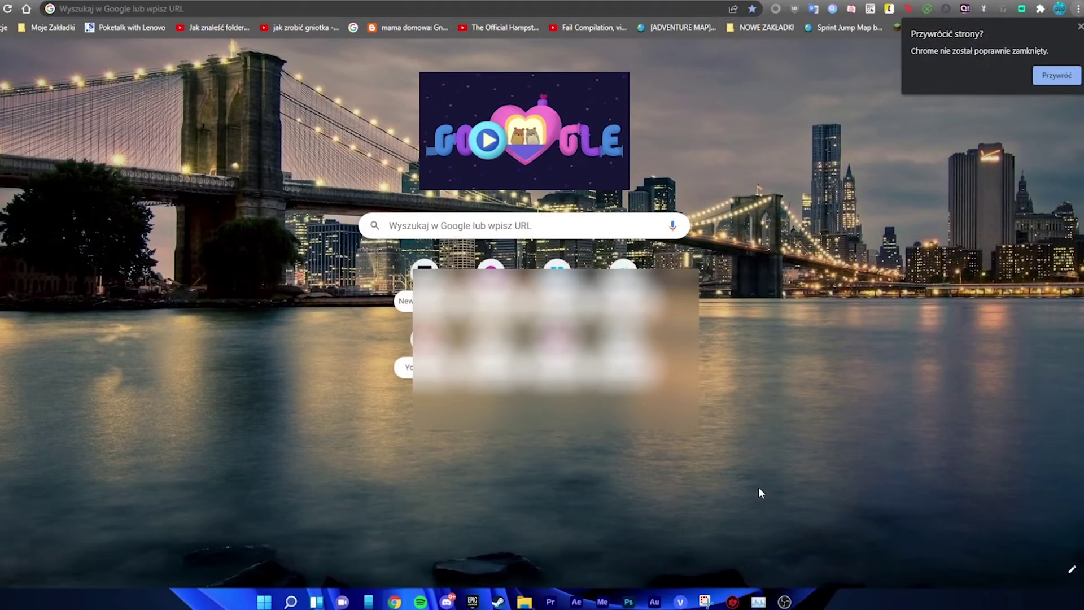
Open the shared Google Drive tutorial folder from its pasted link.
{"action": "left_click", "coordinate": [472, 9]}
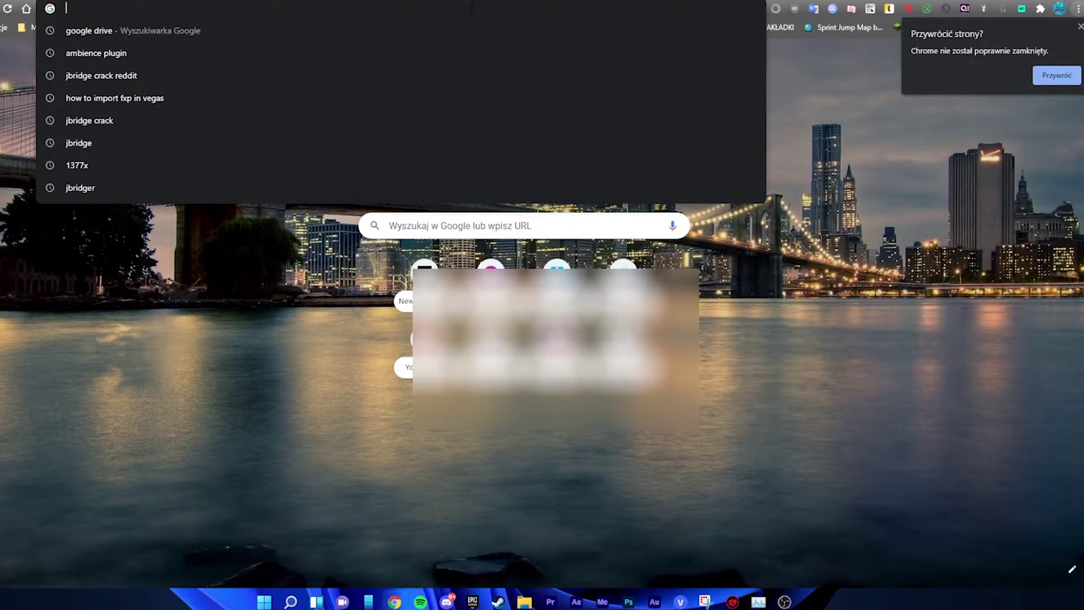
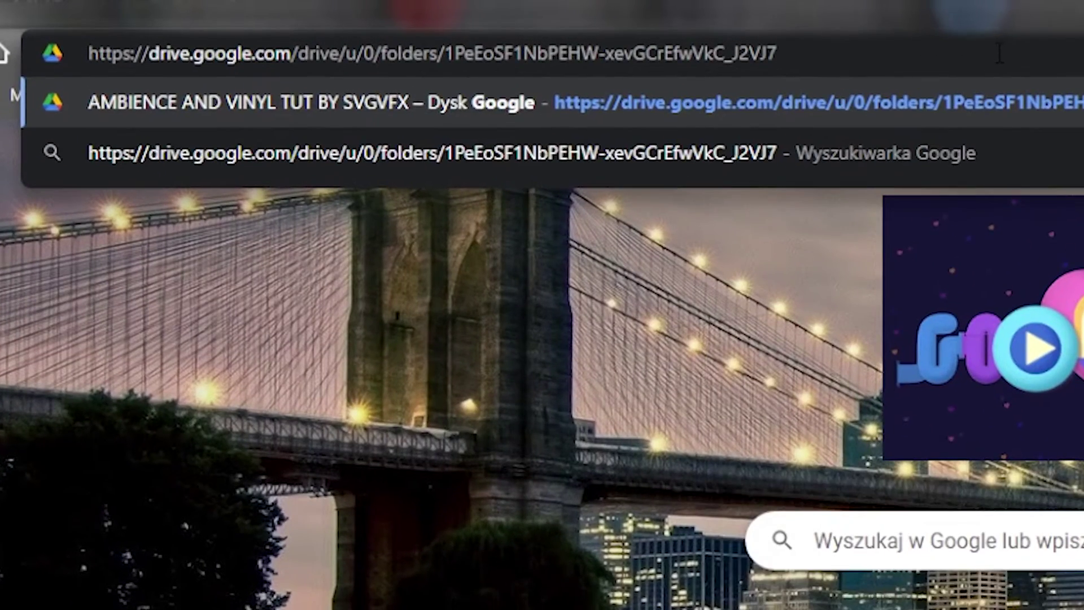
{"action": "key", "text": "Return"}
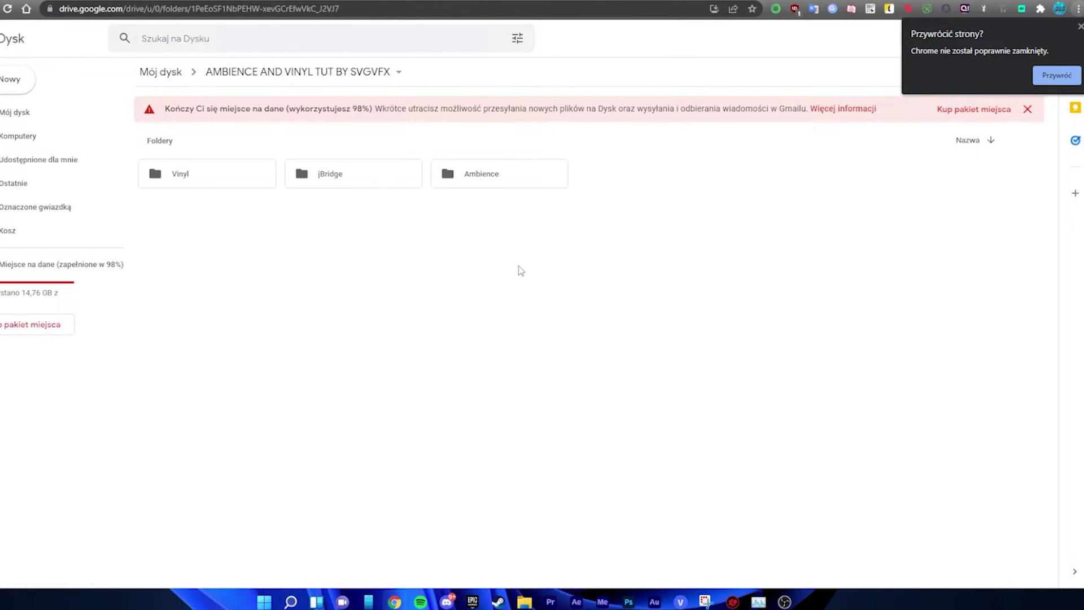
Download Ambience.dll from the Ambience subfolder.
{"action": "double_click", "coordinate": [490, 184]}
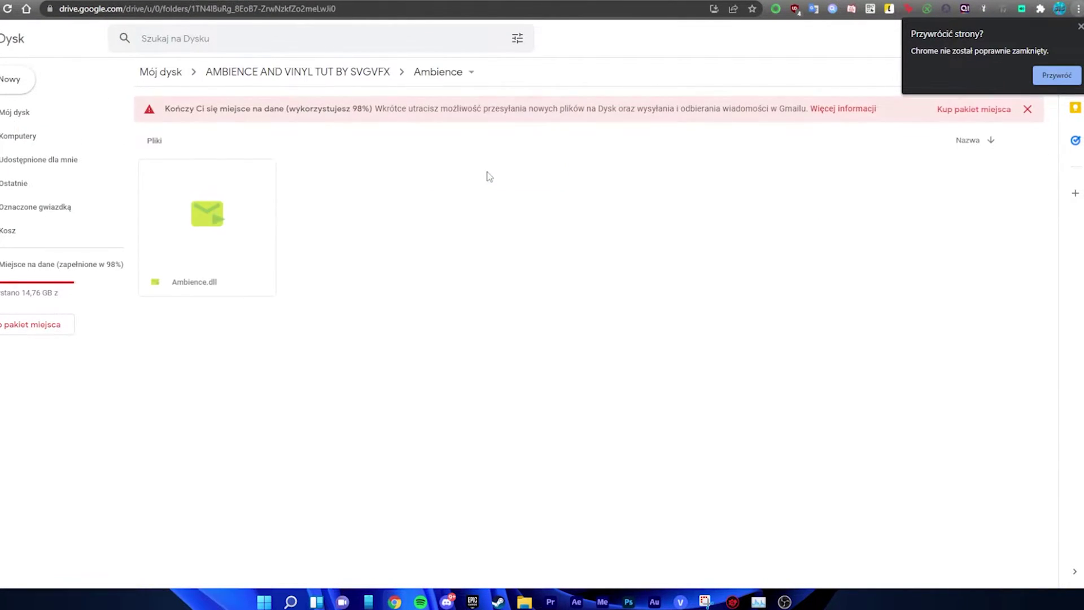
{"action": "right_click", "coordinate": [216, 234]}
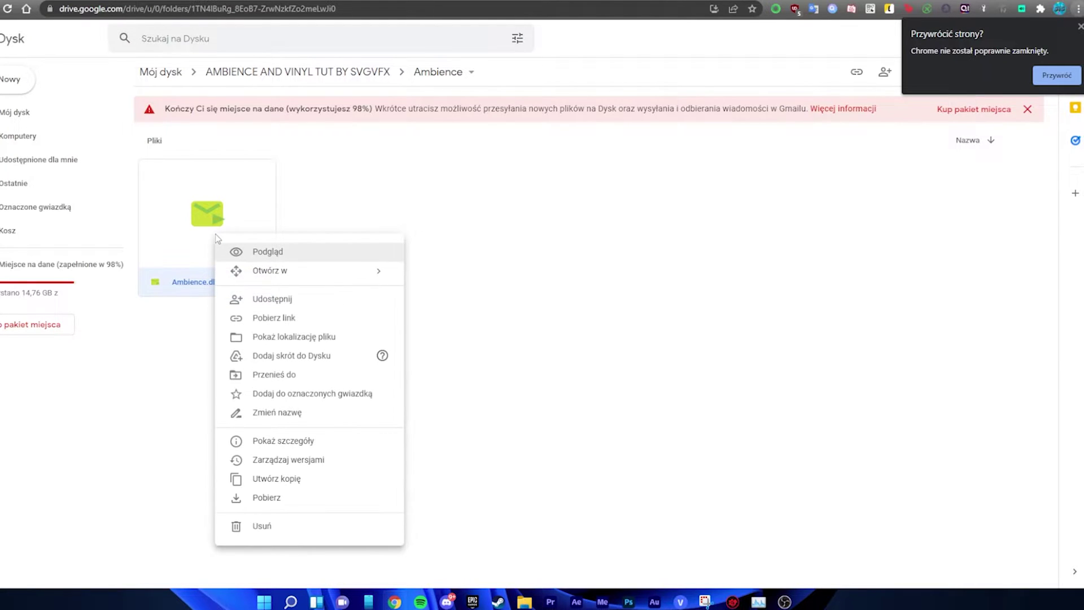
{"action": "left_click", "coordinate": [312, 502]}
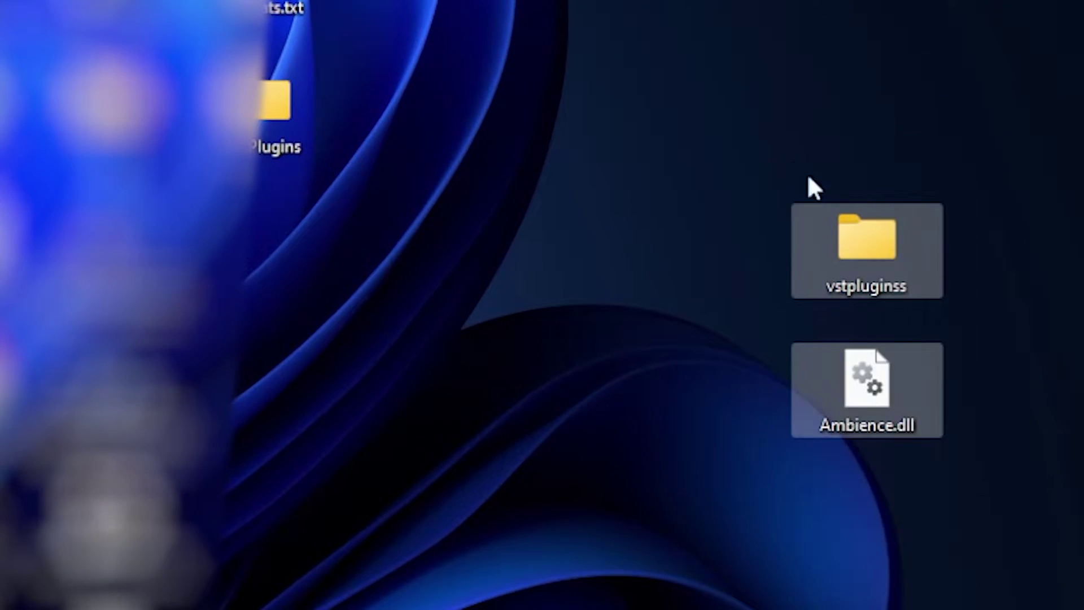
Move Ambience.dll from the desktop into the vstpluginss folder.
{"action": "left_click", "coordinate": [866, 310]}
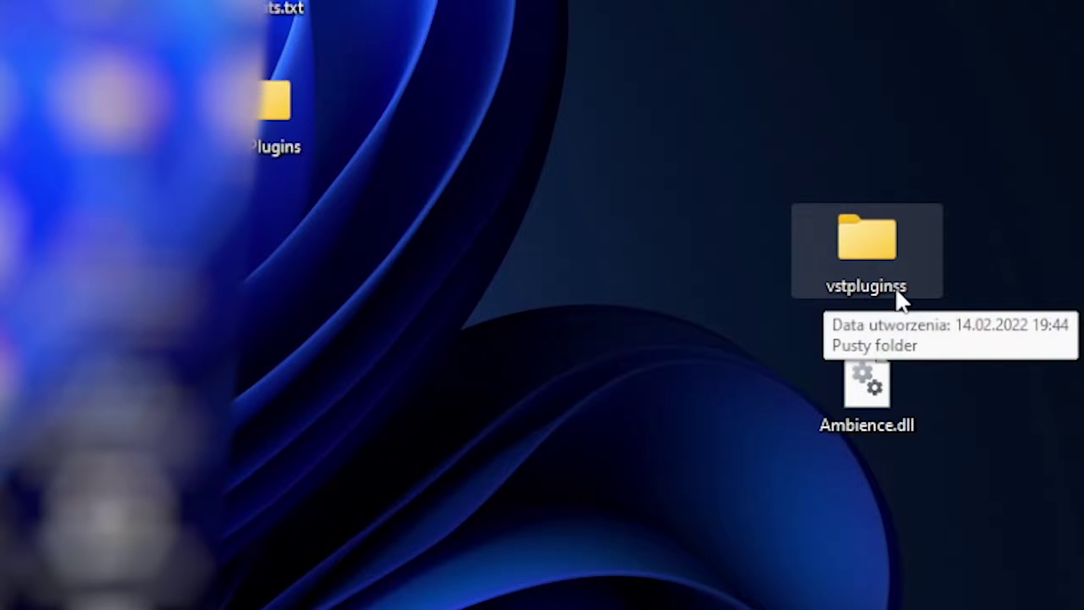
{"action": "left_click_drag", "start_coordinate": [1081, 302], "coordinate": [732, 139]}
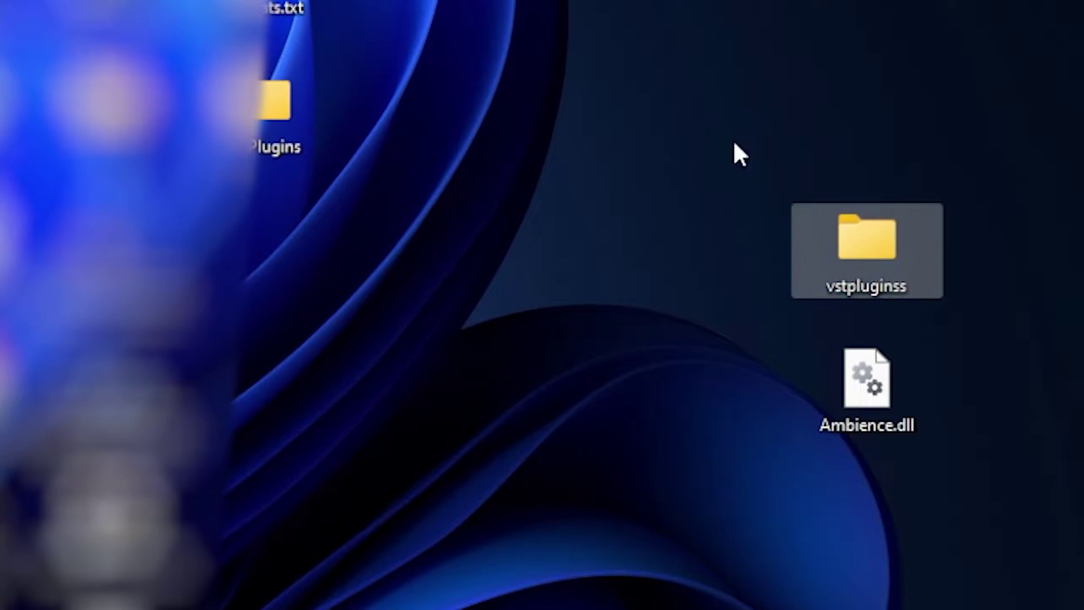
{"action": "left_click", "coordinate": [895, 375]}
{"action": "left_click_drag", "start_coordinate": [869, 383], "coordinate": [918, 246]}
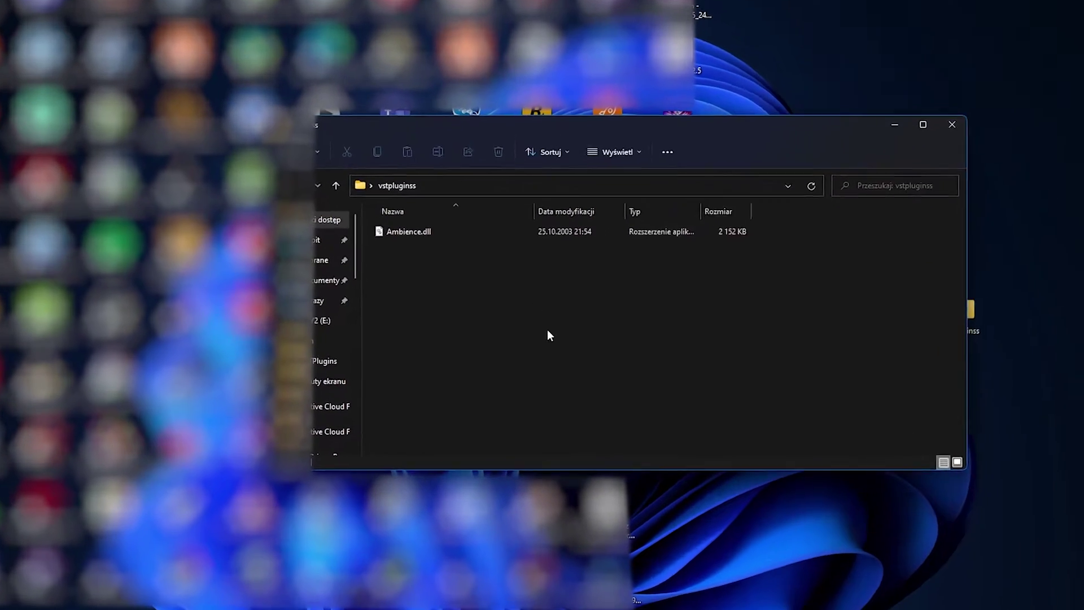
{"action": "left_click", "coordinate": [491, 240]}
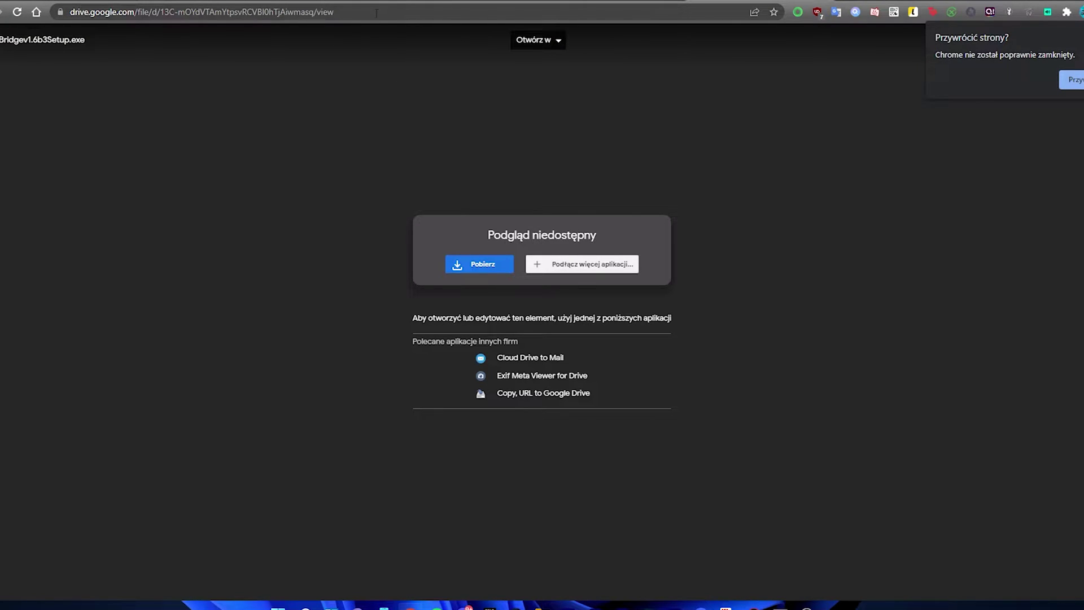
{"action": "left_click", "coordinate": [378, 13]}
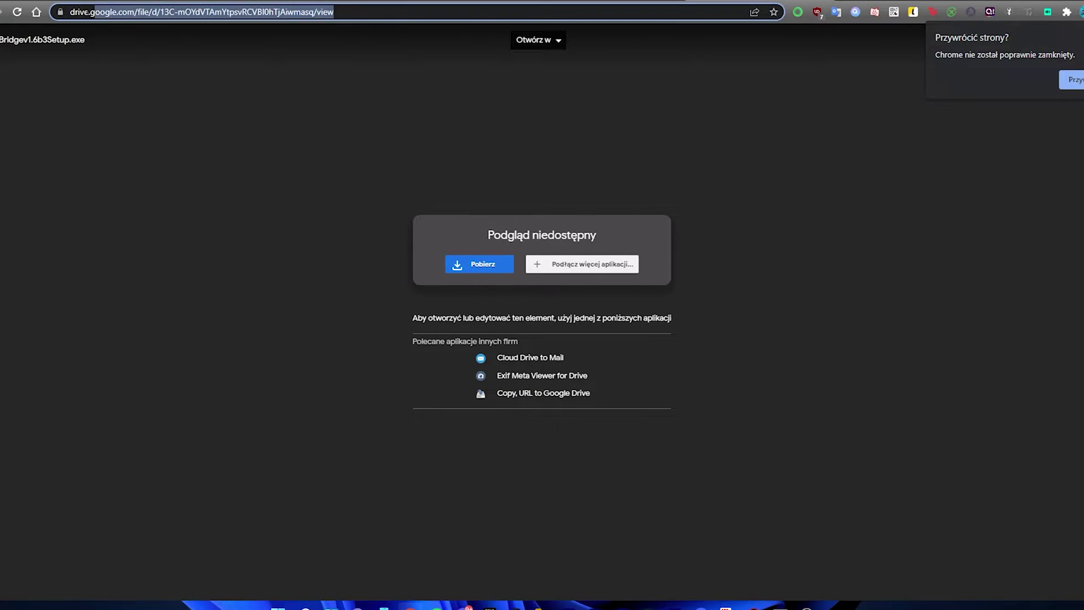
{"action": "left_click", "coordinate": [246, 115]}
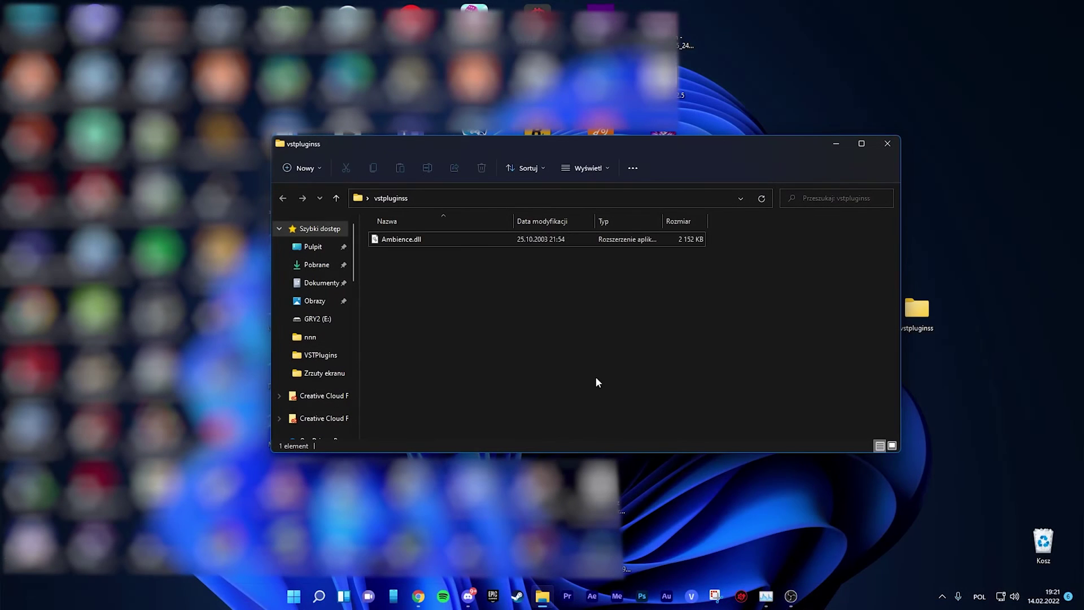
Run jBridger as administrator from the Start menu's suggested apps.
{"action": "left_click", "coordinate": [293, 595]}
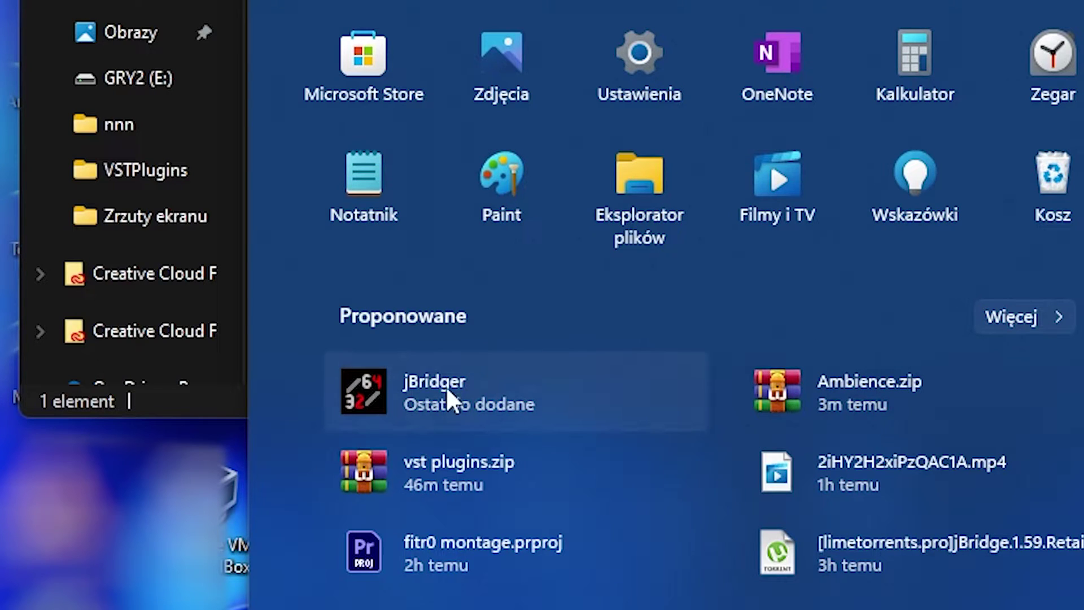
{"action": "right_click", "coordinate": [448, 390]}
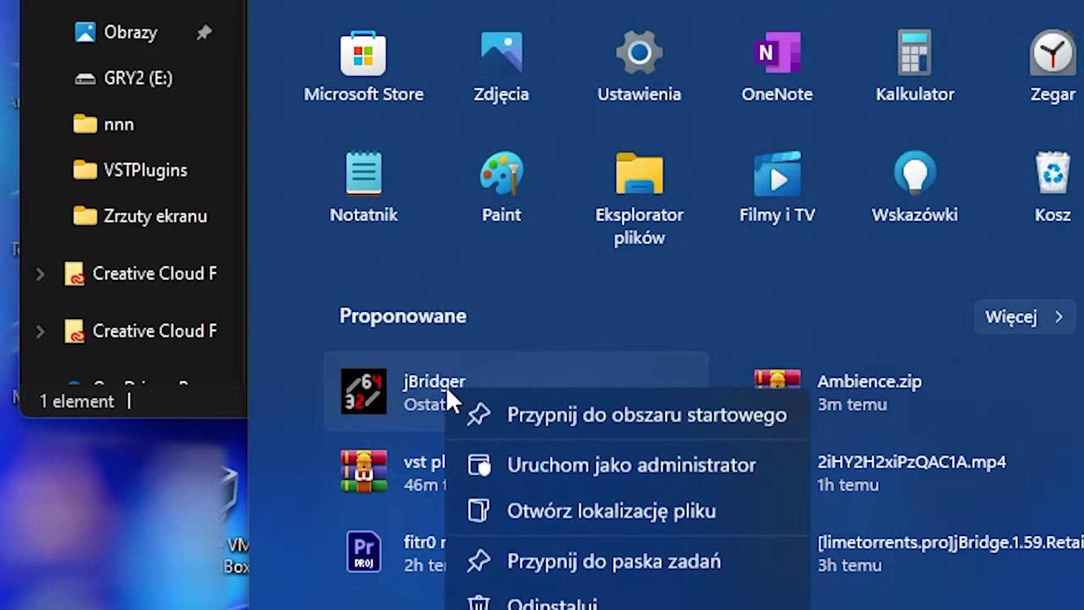
{"action": "left_click", "coordinate": [596, 459]}
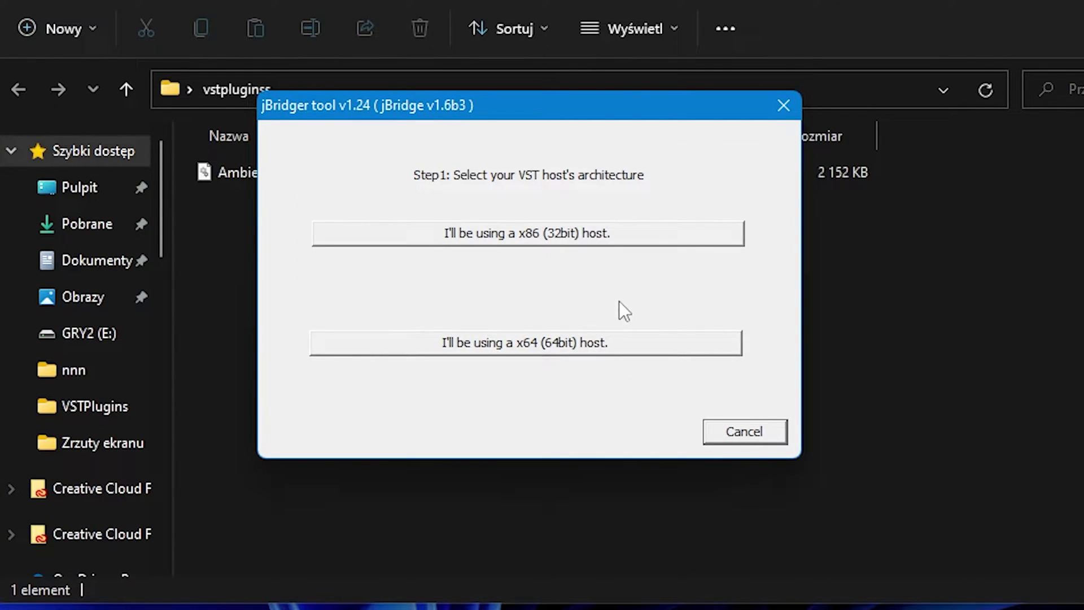
Target a 64-bit host and select vstpluginss\Ambience.dll for bridging into a chosen directory.
{"action": "left_click", "coordinate": [518, 346]}
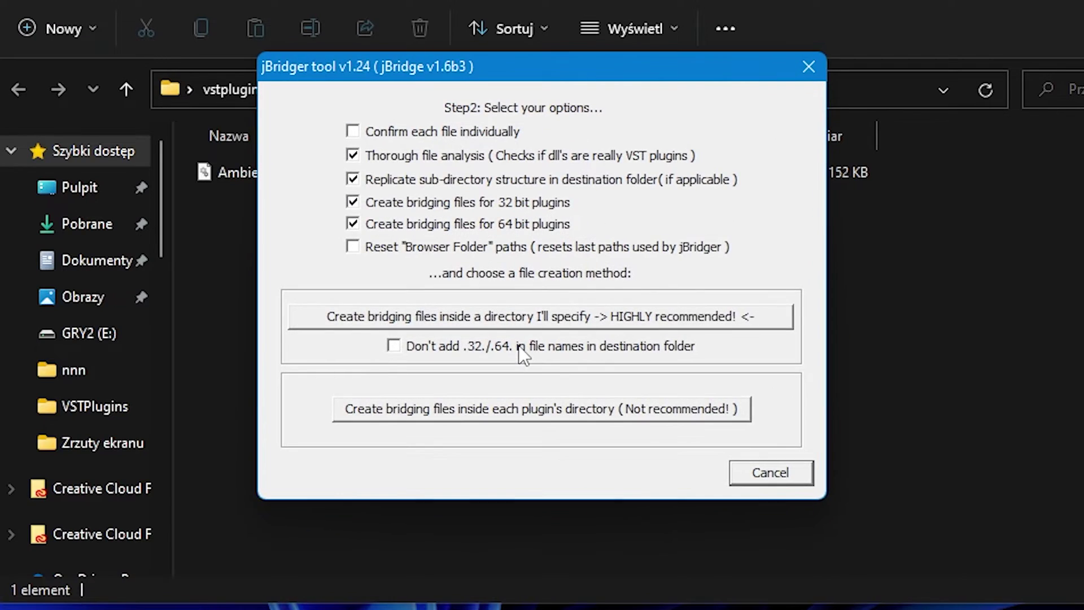
{"action": "left_click", "coordinate": [522, 319]}
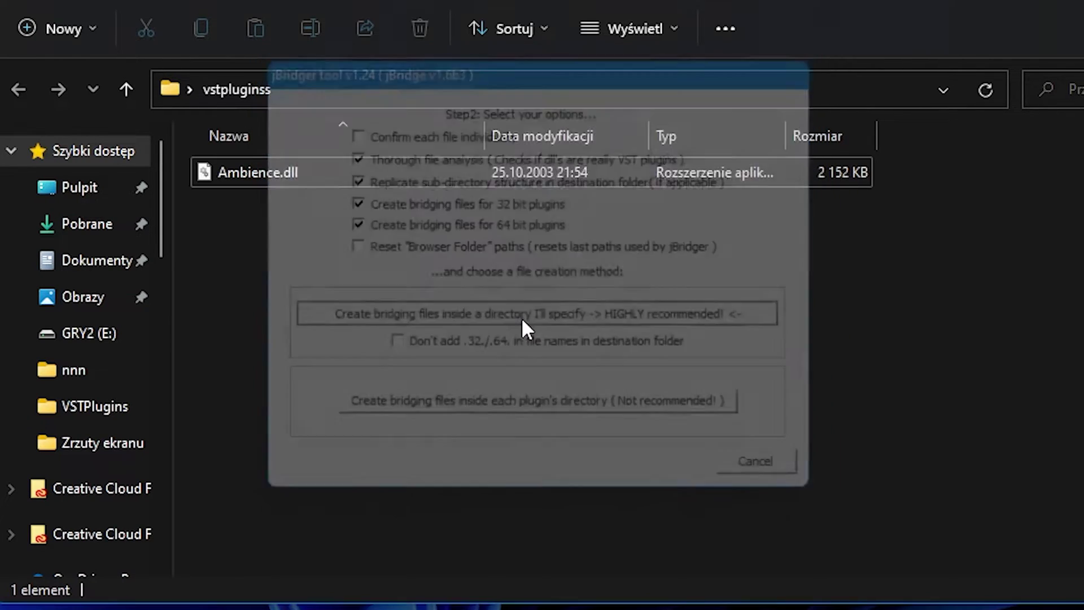
{"action": "left_click", "coordinate": [390, 228]}
{"action": "scroll", "coordinate": [513, 339], "scroll_direction": "down", "scroll_amount": 2}
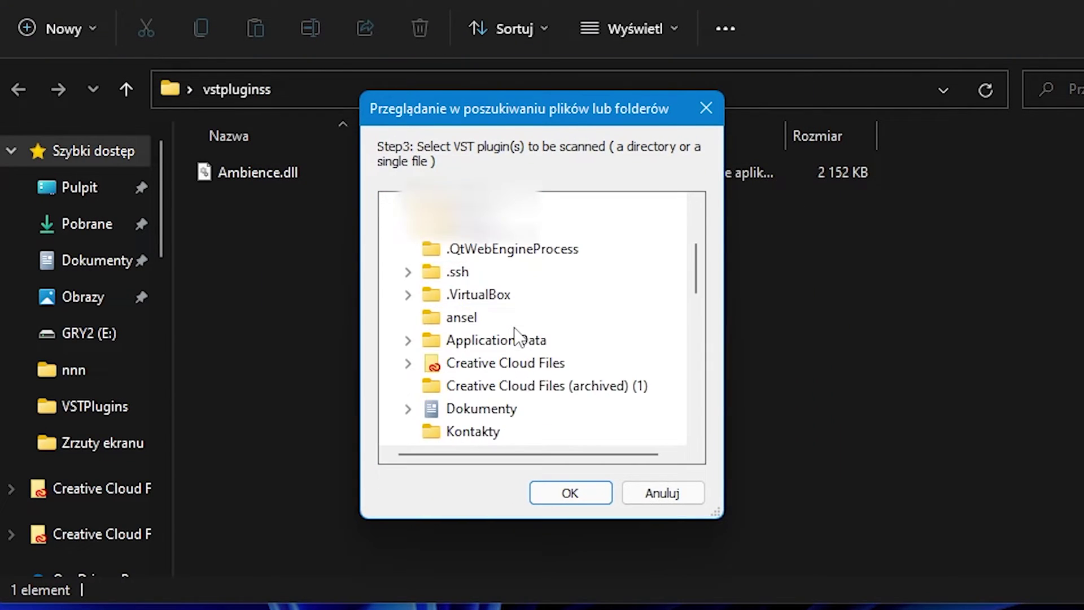
{"action": "scroll", "coordinate": [515, 337], "scroll_direction": "up", "scroll_amount": 2}
{"action": "scroll", "coordinate": [513, 344], "scroll_direction": "down", "scroll_amount": 3}
{"action": "scroll", "coordinate": [514, 344], "scroll_direction": "down", "scroll_amount": 5}
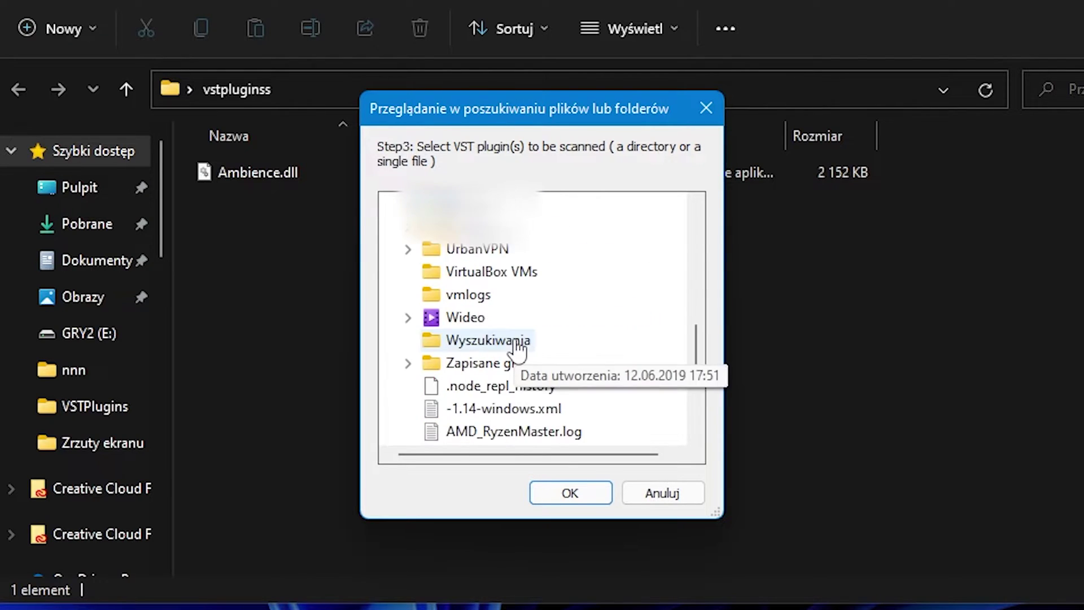
{"action": "scroll", "coordinate": [510, 336], "scroll_direction": "up", "scroll_amount": 2}
{"action": "double_click", "coordinate": [463, 342]}
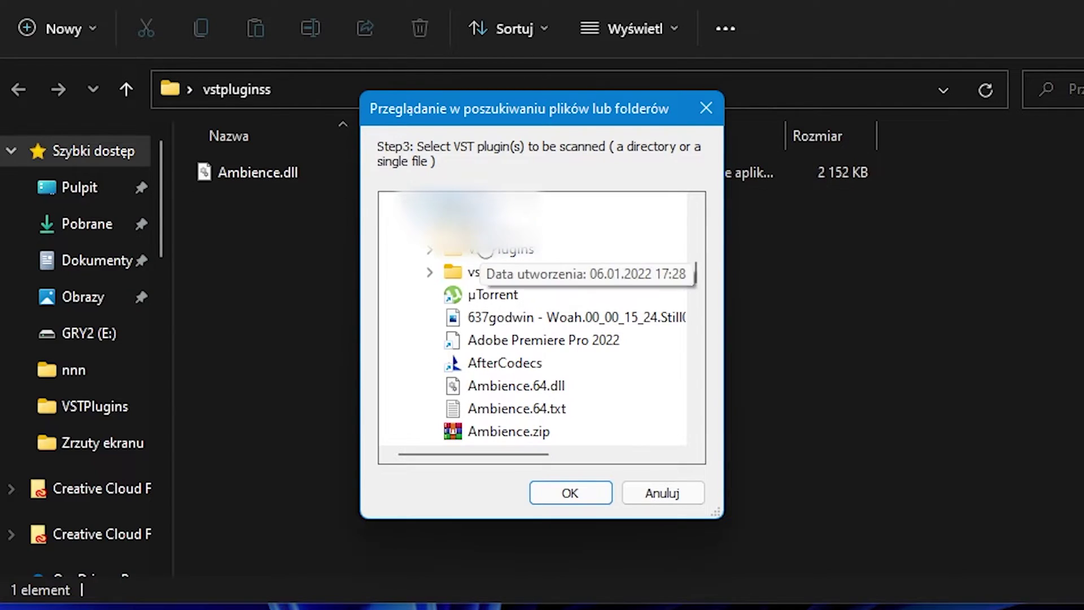
{"action": "double_click", "coordinate": [513, 278]}
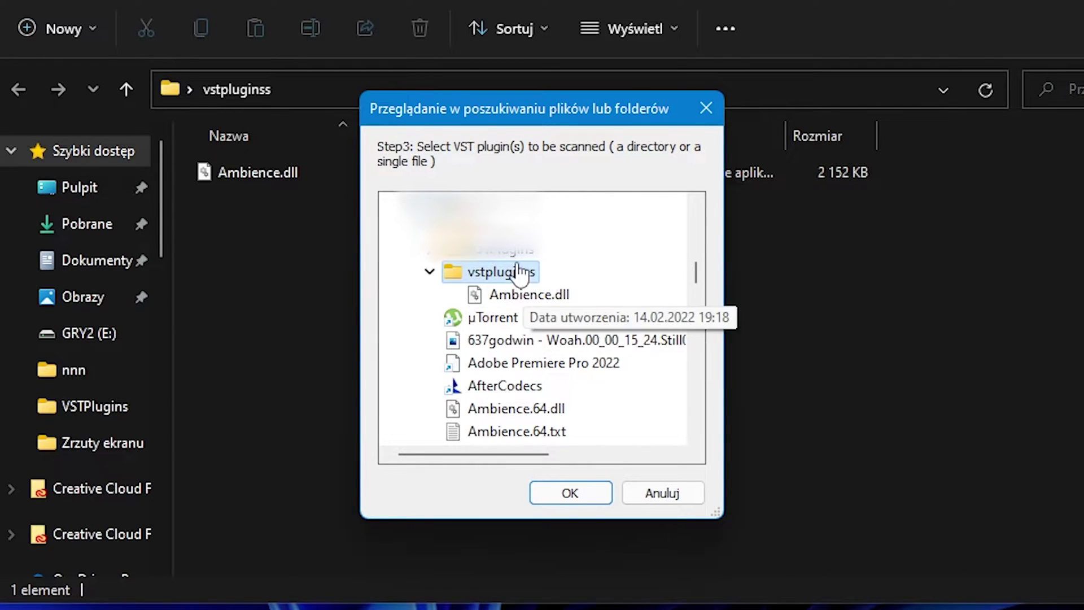
{"action": "left_click", "coordinate": [532, 296]}
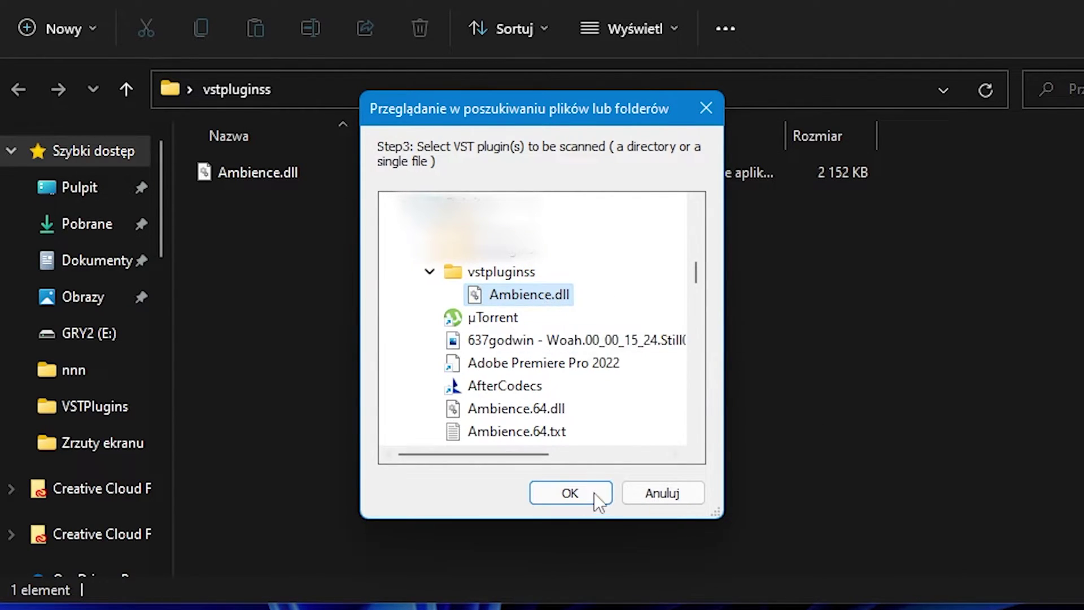
{"action": "left_click", "coordinate": [579, 496]}
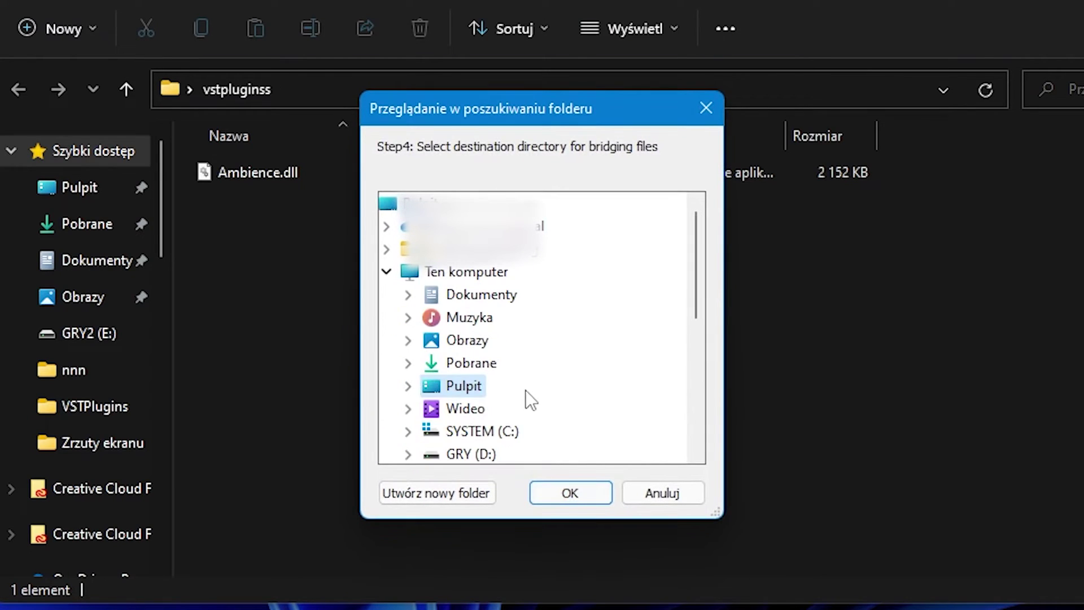
Choose the desktop as the destination for the bridging files.
{"action": "scroll", "coordinate": [530, 330], "scroll_direction": "down", "scroll_amount": 1}
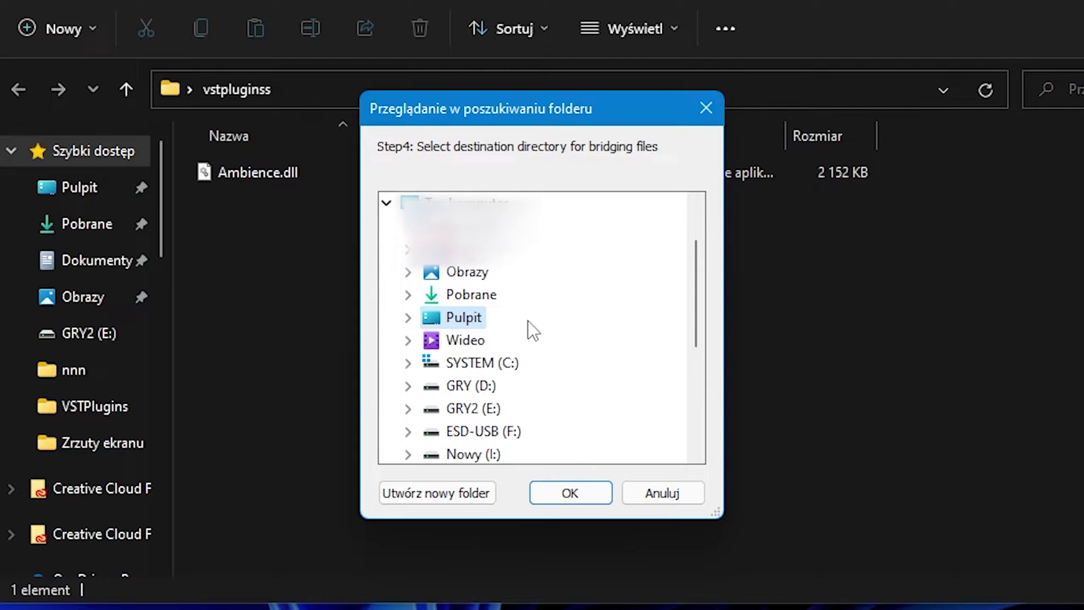
{"action": "double_click", "coordinate": [460, 317]}
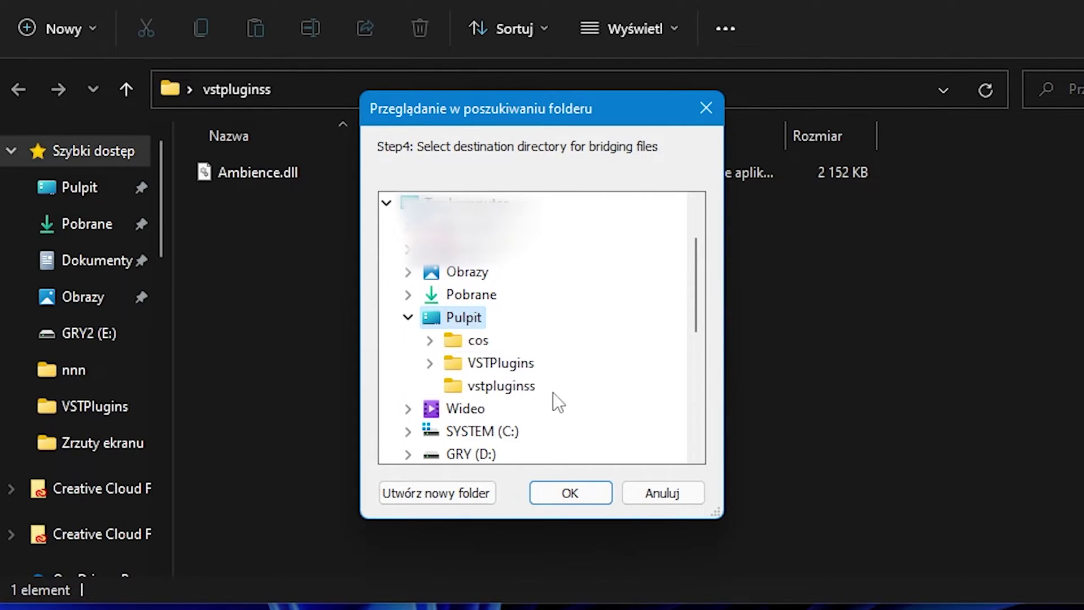
{"action": "left_click", "coordinate": [558, 491]}
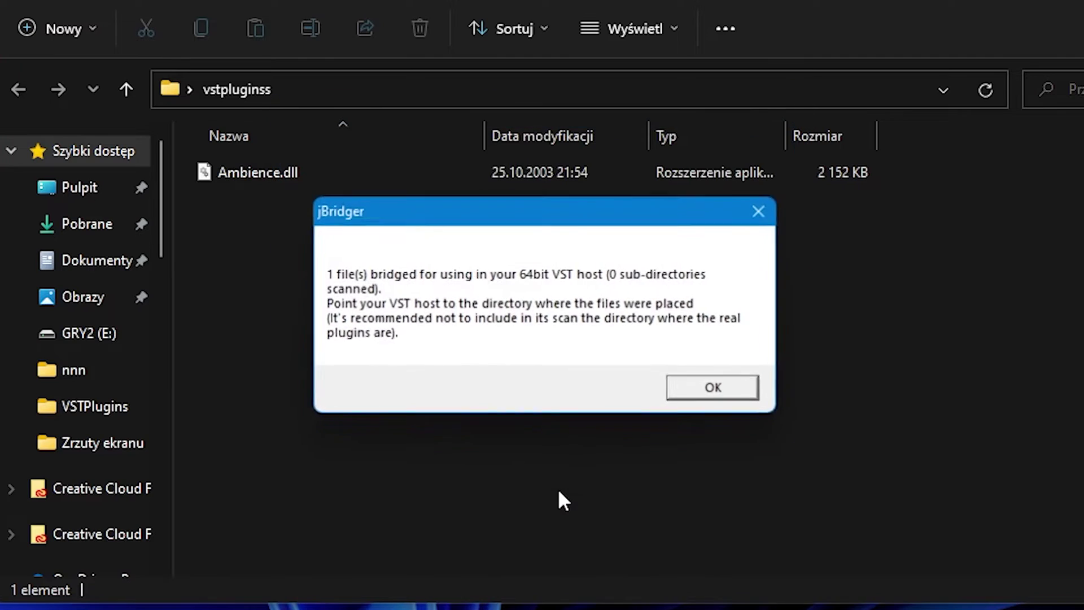
Dismiss the jBridger result and move Ambience.64.txt and Ambience.64.dll into vstpluginss.
{"action": "left_click", "coordinate": [713, 395]}
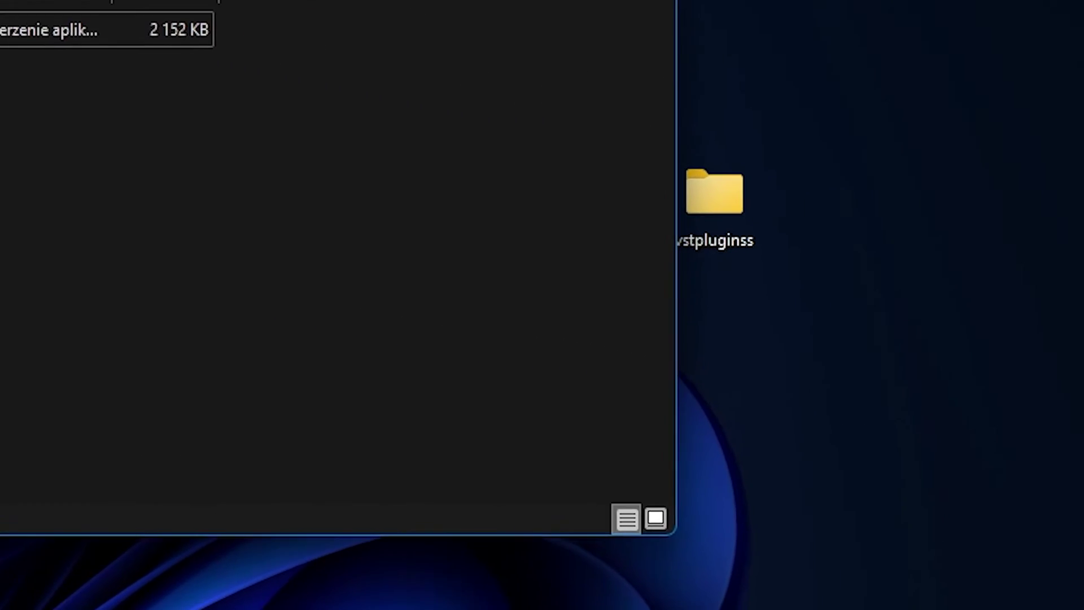
{"action": "key", "text": "alt+F4"}
{"action": "left_click_drag", "start_coordinate": [235, 392], "coordinate": [721, 353]}
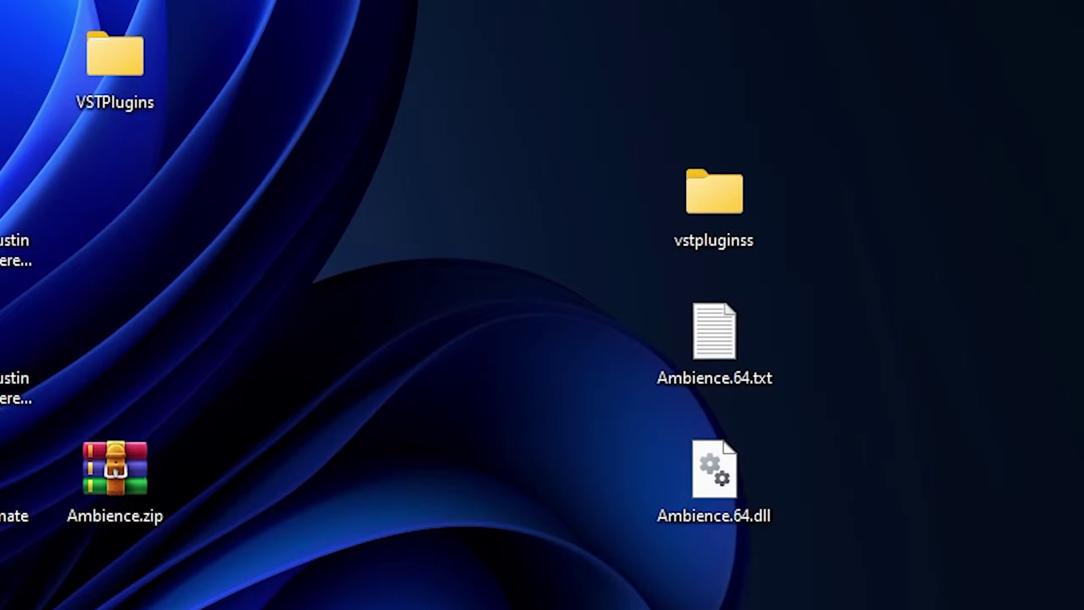
{"action": "left_click_drag", "start_coordinate": [733, 607], "coordinate": [733, 367]}
{"action": "left_click", "coordinate": [937, 441]}
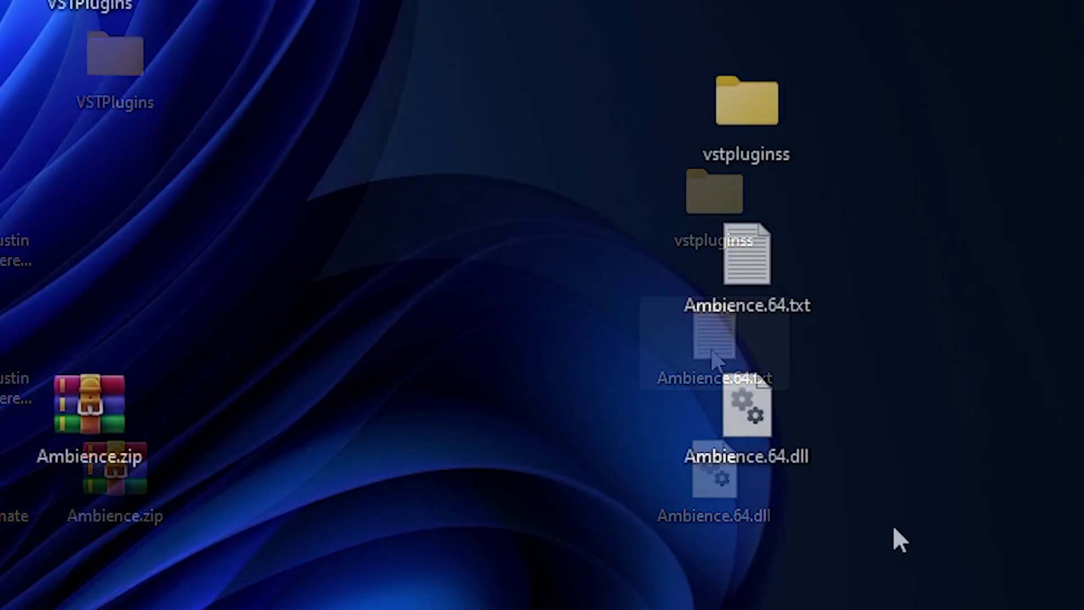
{"action": "left_click_drag", "start_coordinate": [903, 532], "coordinate": [677, 249]}
{"action": "left_click", "coordinate": [579, 306]}
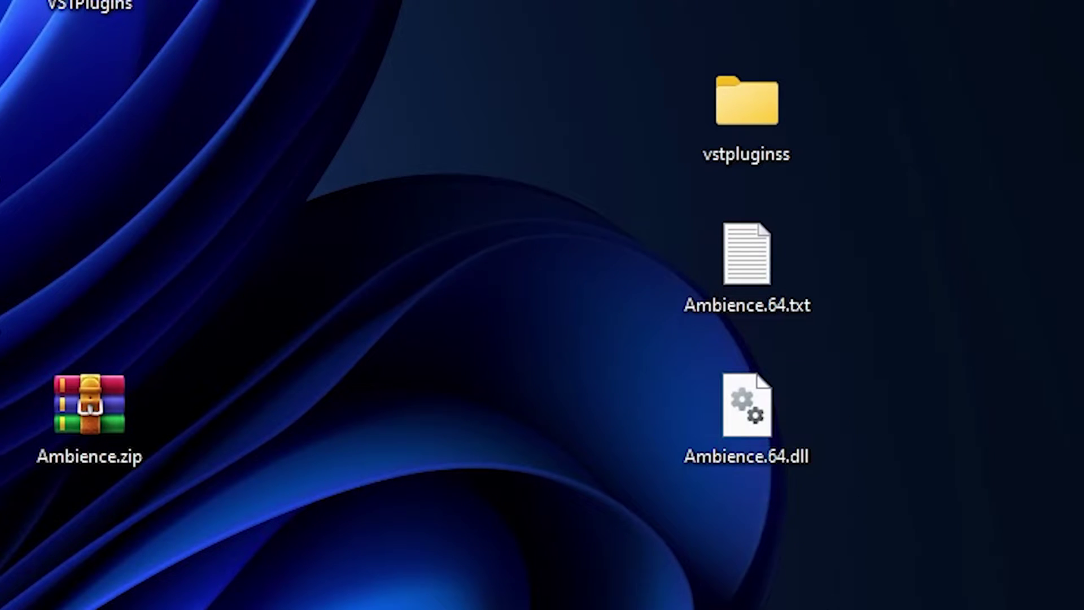
{"action": "left_click_drag", "start_coordinate": [782, 576], "coordinate": [737, 107]}
Check that the vstpluginss folder now holds all three Ambience files.
{"action": "double_click", "coordinate": [754, 130]}
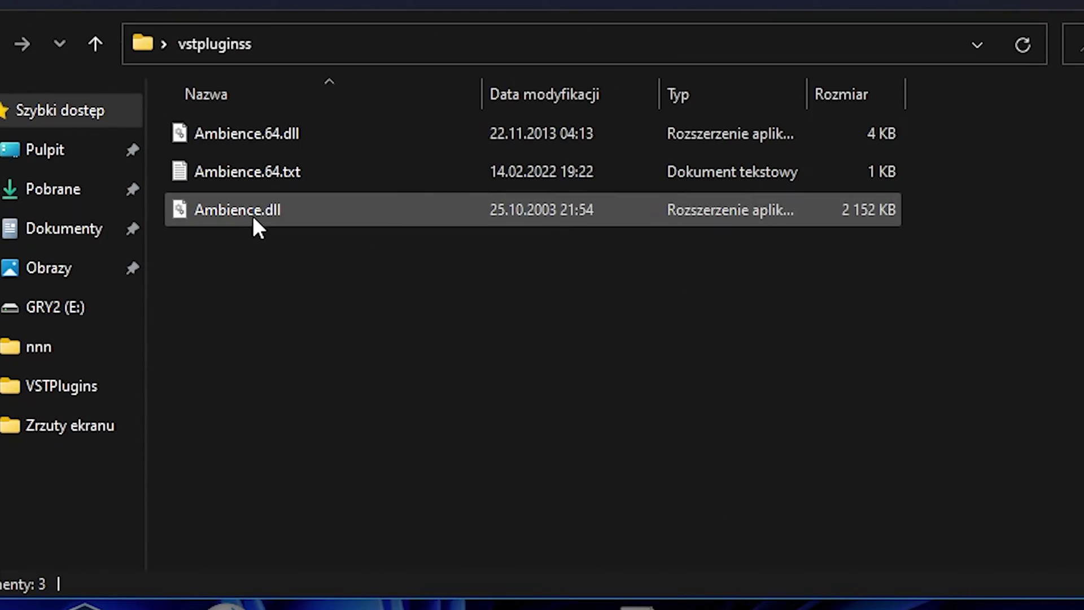
{"action": "left_click", "coordinate": [253, 217]}
{"action": "left_click", "coordinate": [268, 246]}
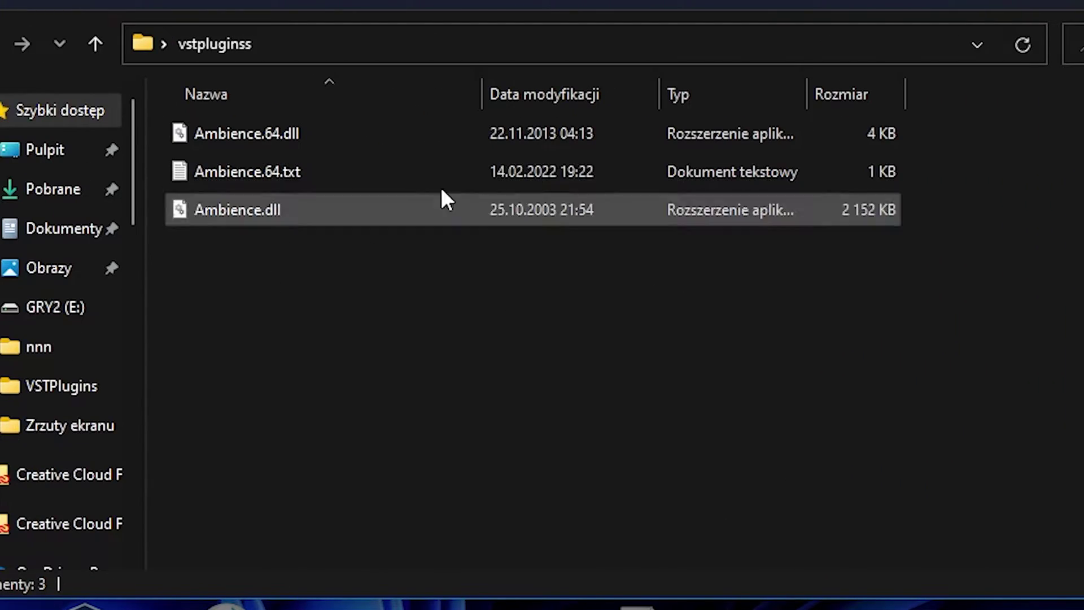
{"action": "left_click_drag", "start_coordinate": [588, 449], "coordinate": [439, 111]}
{"action": "left_click", "coordinate": [467, 372]}
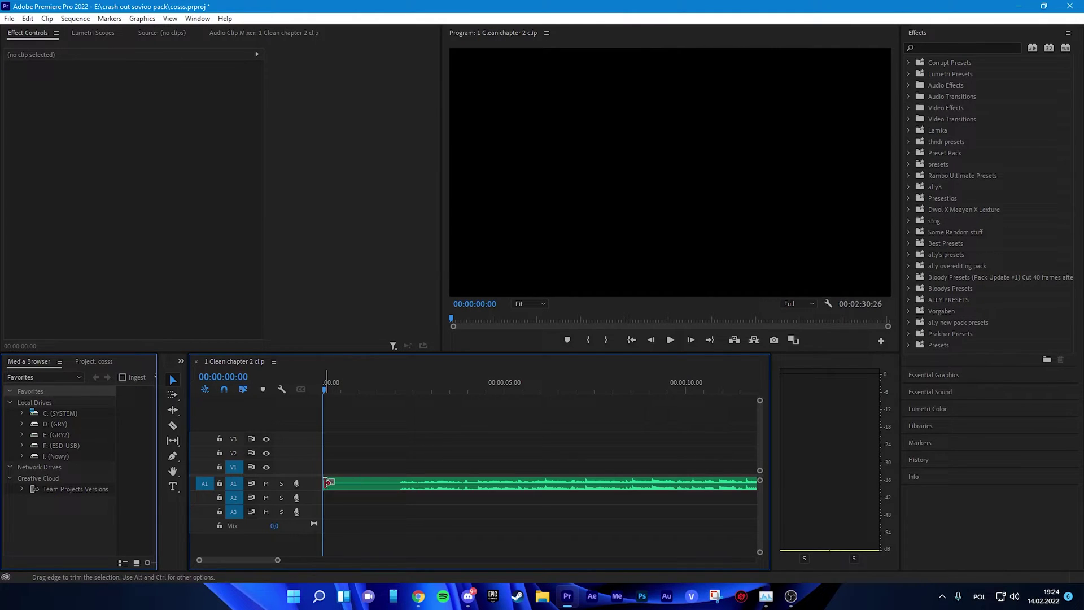
Trim the start of the A1 audio clip and split it into two pieces with a gap.
{"action": "left_click_drag", "start_coordinate": [326, 483], "coordinate": [392, 484]}
{"action": "left_click_drag", "start_coordinate": [481, 484], "coordinate": [415, 484]}
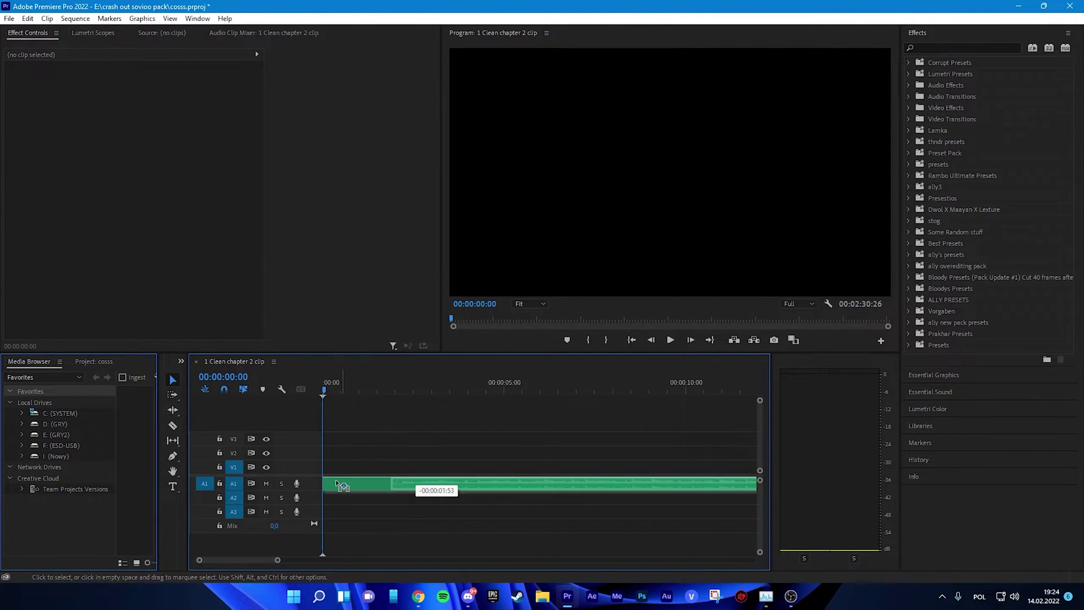
{"action": "left_click", "coordinate": [391, 453]}
{"action": "key", "text": "ctrl+z"}
{"action": "left_click", "coordinate": [416, 485]}
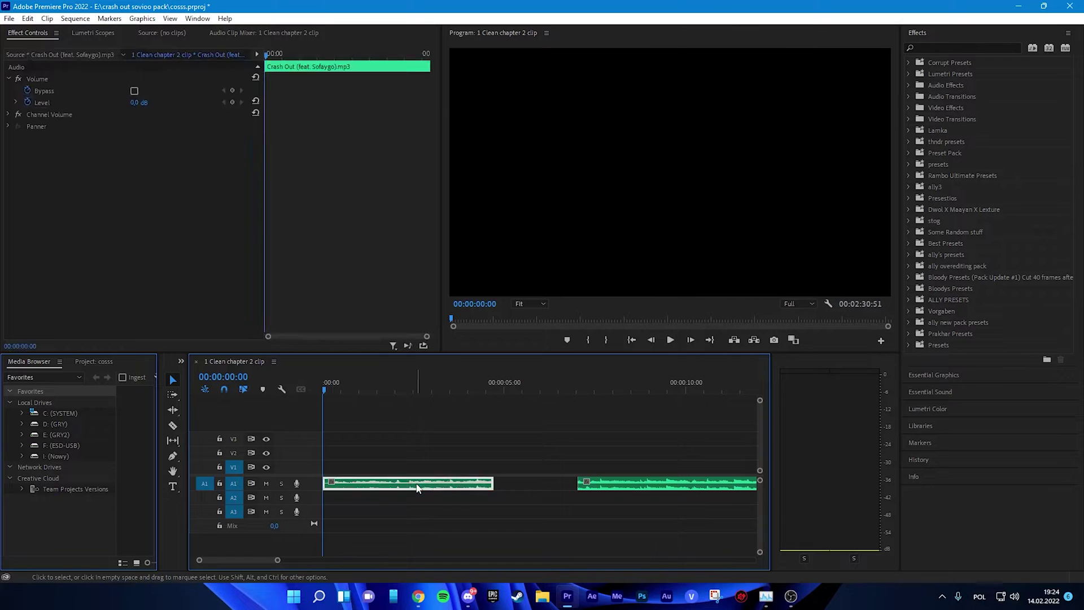
{"action": "left_click", "coordinate": [487, 430]}
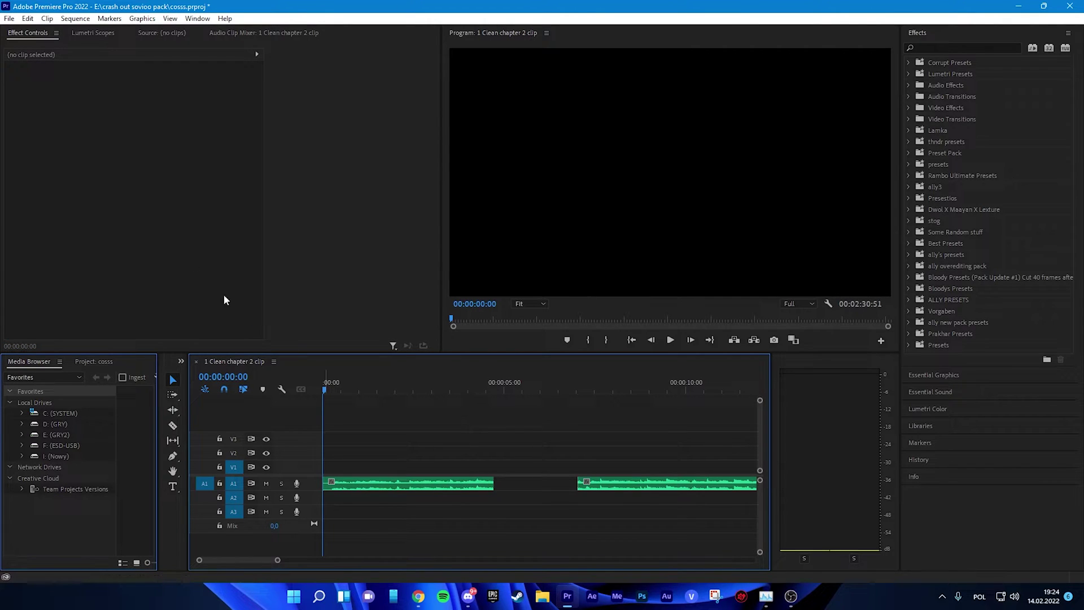
Open the Audio Plug-In Manager from Edit > Preferences > Audio.
{"action": "left_click", "coordinate": [9, 19]}
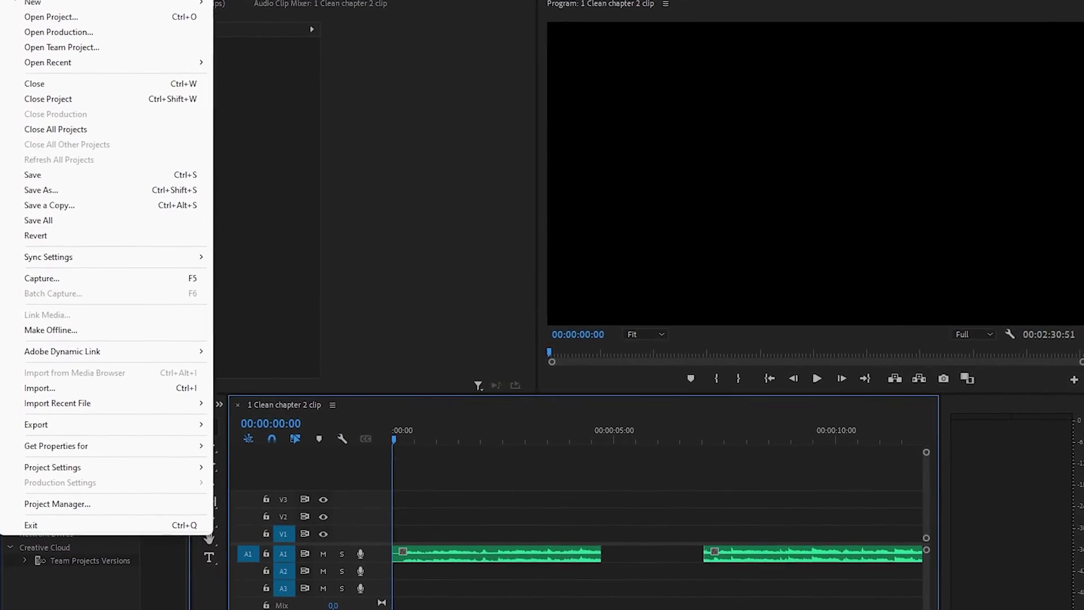
{"action": "mouse_move", "coordinate": [28, 18]}
{"action": "mouse_move", "coordinate": [156, 470]}
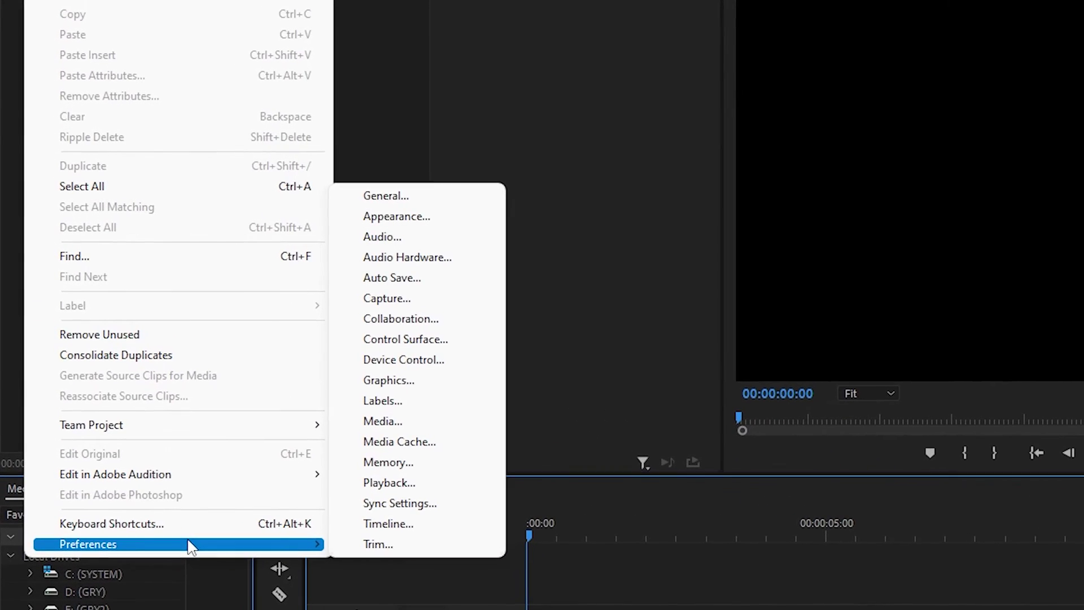
{"action": "left_click", "coordinate": [378, 237]}
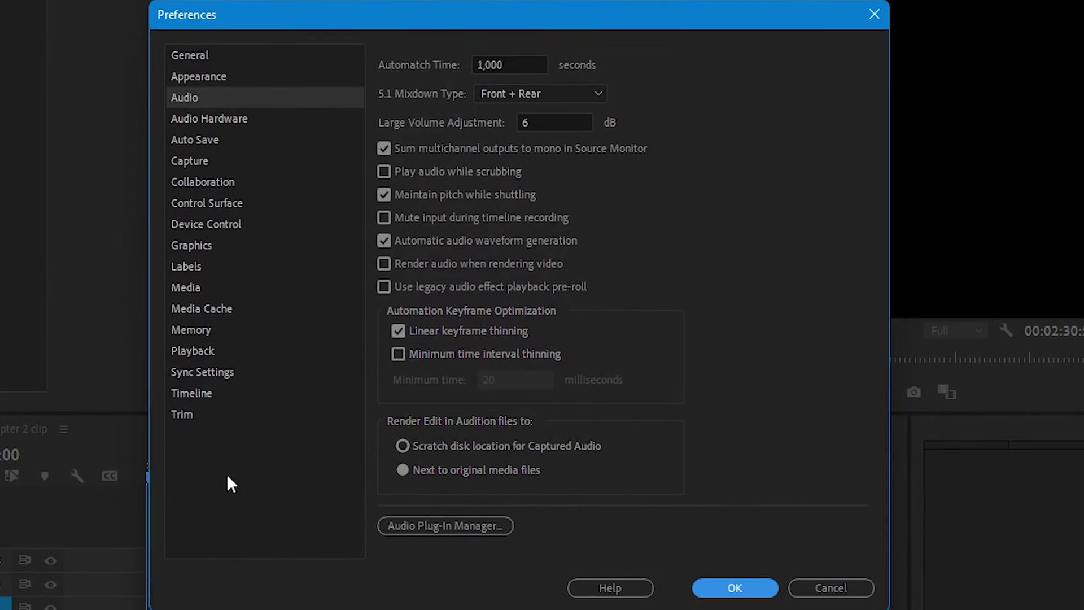
{"action": "left_click", "coordinate": [444, 526]}
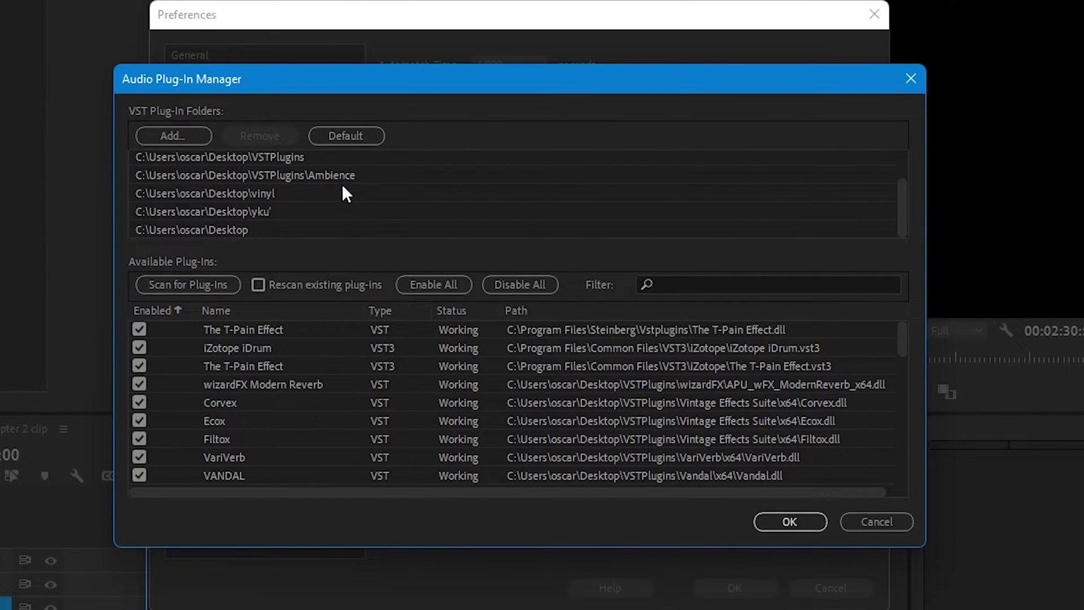
Add the Desktop\vstpluginss folder to the VST plug-in folders.
{"action": "left_click", "coordinate": [181, 136]}
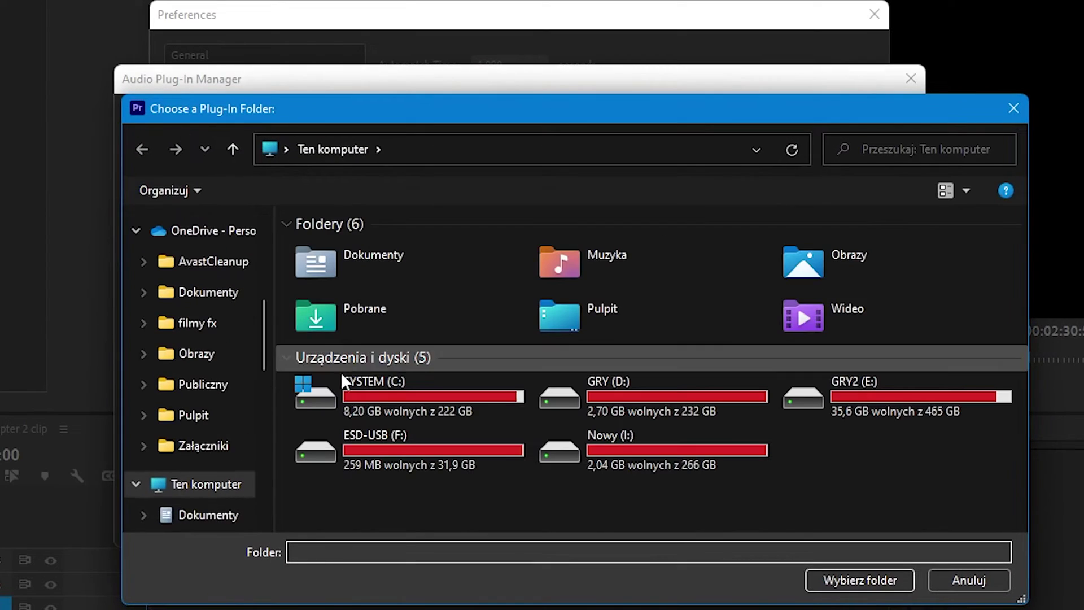
{"action": "scroll", "coordinate": [215, 424], "scroll_direction": "down", "scroll_amount": 3}
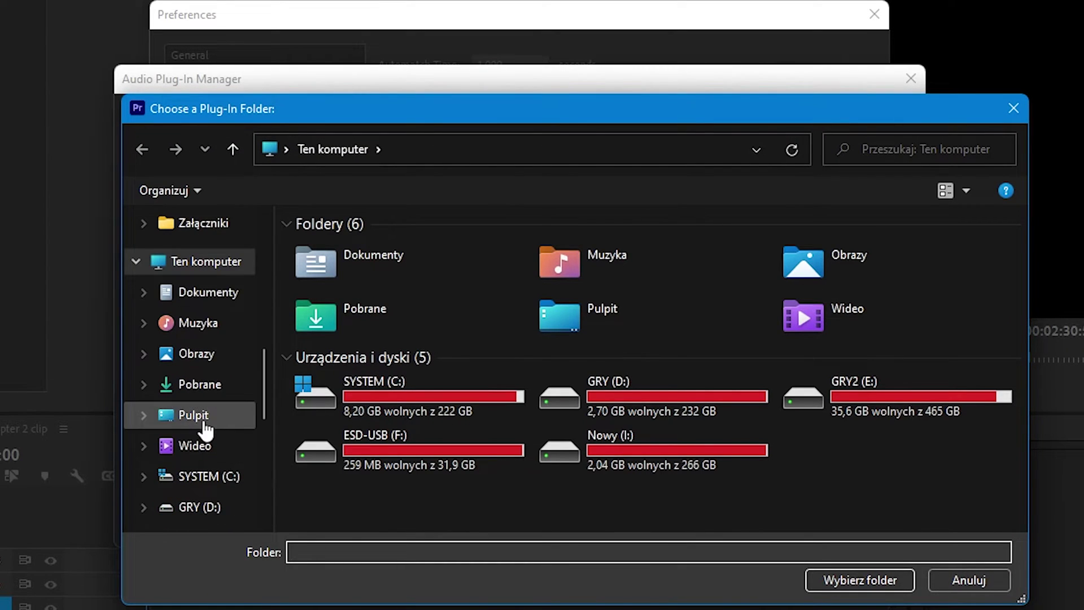
{"action": "left_click", "coordinate": [205, 424]}
{"action": "left_click", "coordinate": [556, 298]}
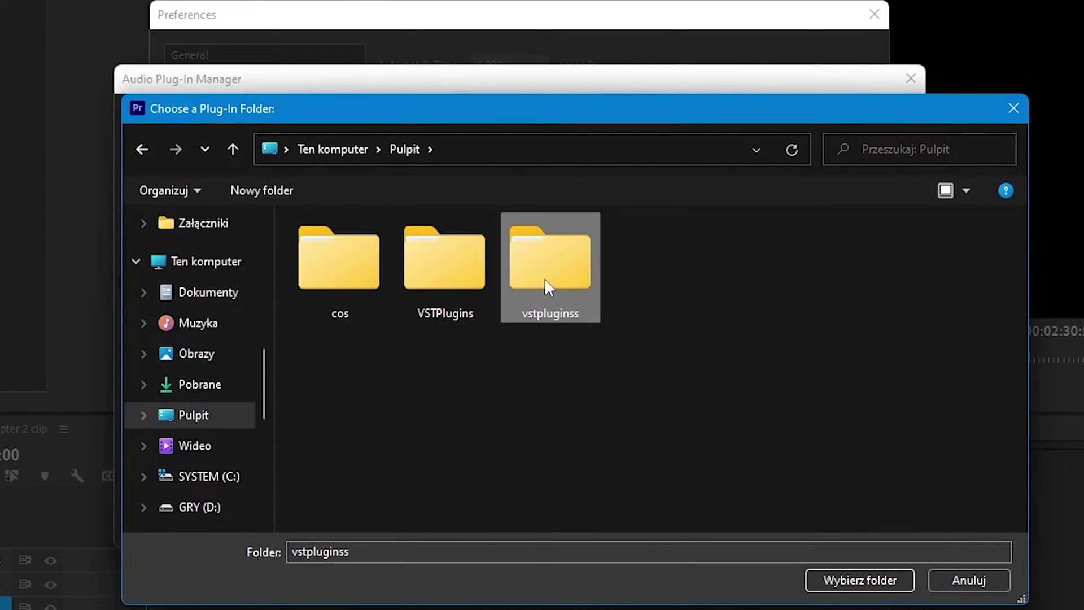
{"action": "left_click", "coordinate": [850, 583]}
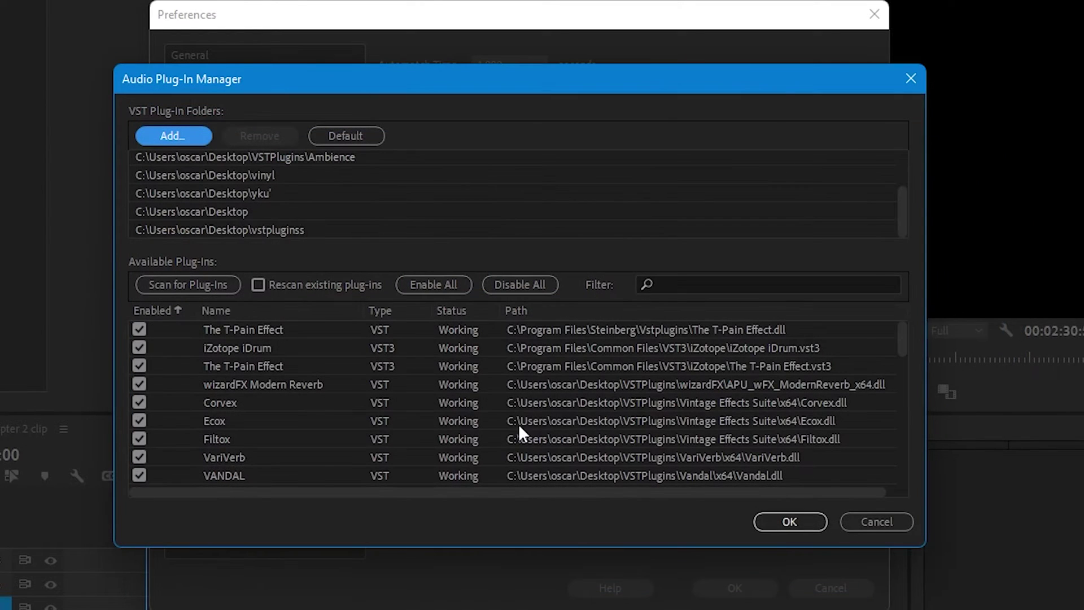
Scan for plug-ins so [jBridge]Ambience is listed as a working VST.
{"action": "scroll", "coordinate": [383, 410], "scroll_direction": "down", "scroll_amount": 1}
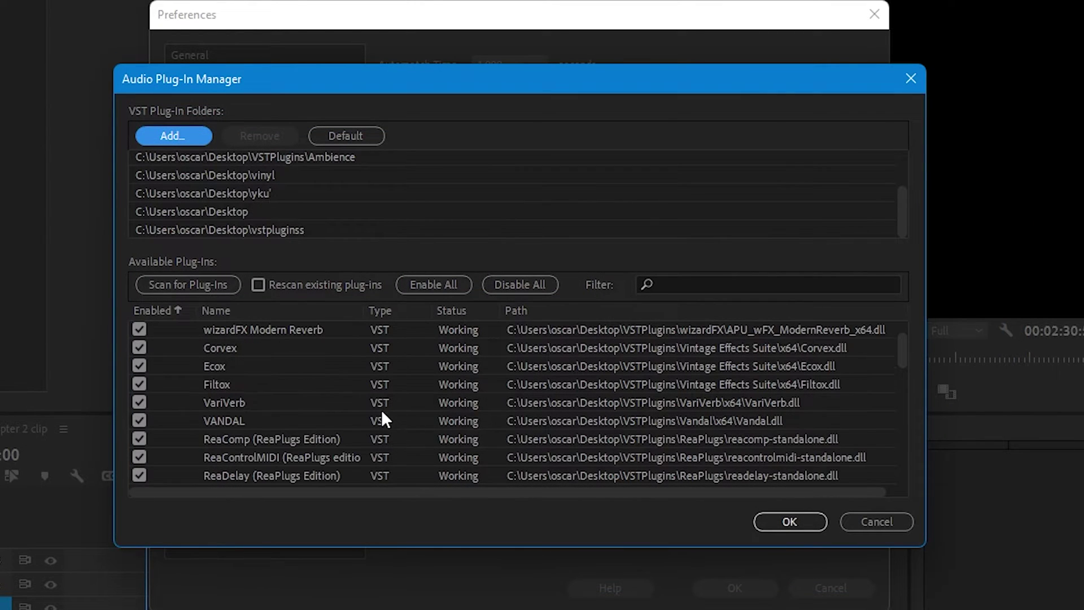
{"action": "left_click", "coordinate": [194, 285]}
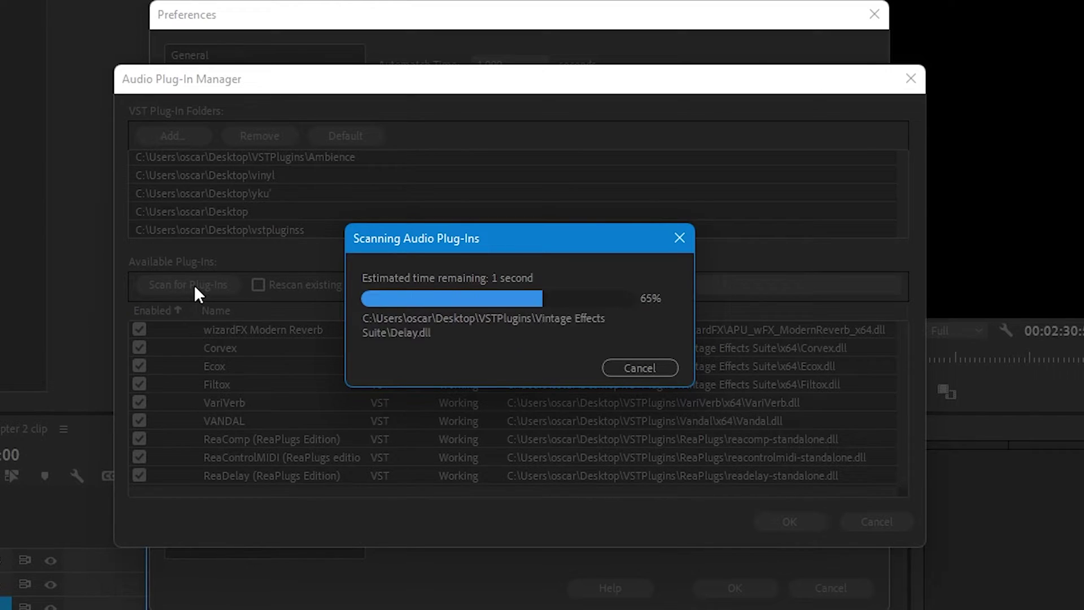
{"action": "scroll", "coordinate": [312, 437], "scroll_direction": "down", "scroll_amount": 5}
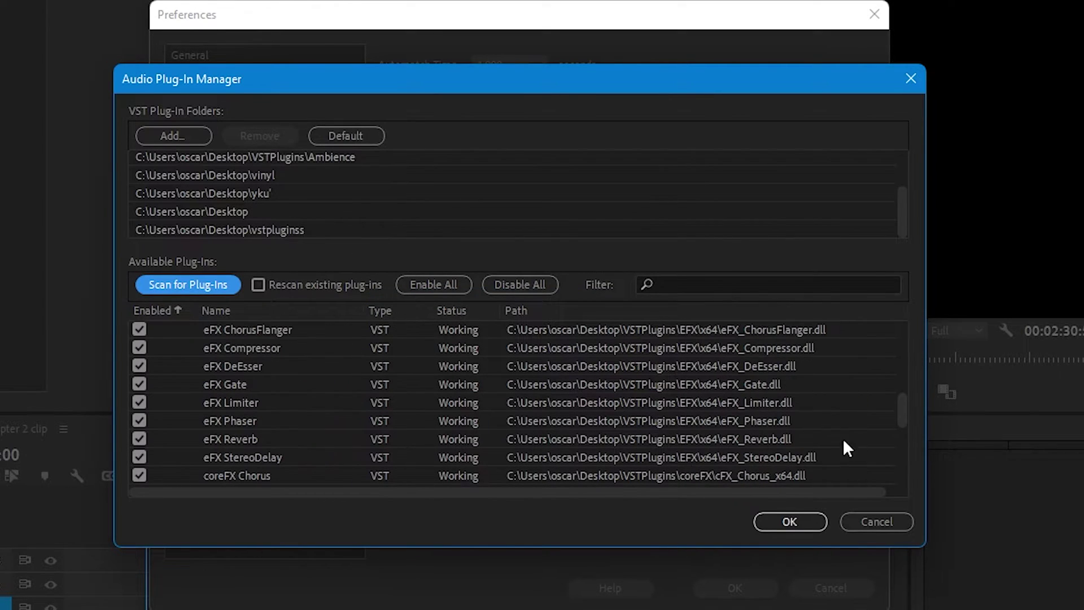
{"action": "left_click_drag", "start_coordinate": [903, 422], "coordinate": [901, 497]}
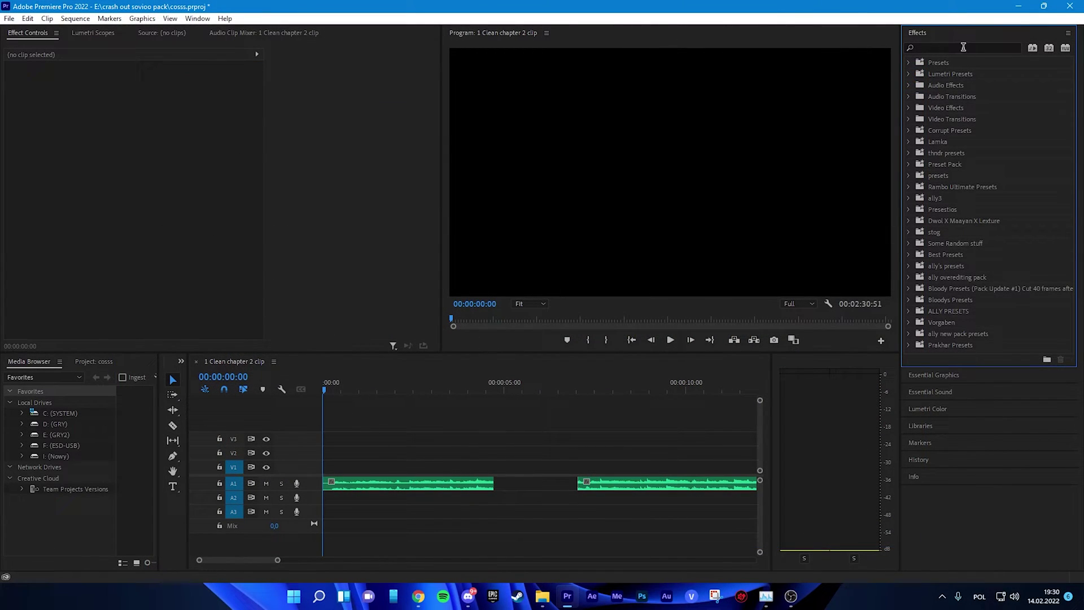
Search 'ambience' in Effects, apply Ambience.64 to the first A1 clip and view its editor.
{"action": "left_click", "coordinate": [965, 47]}
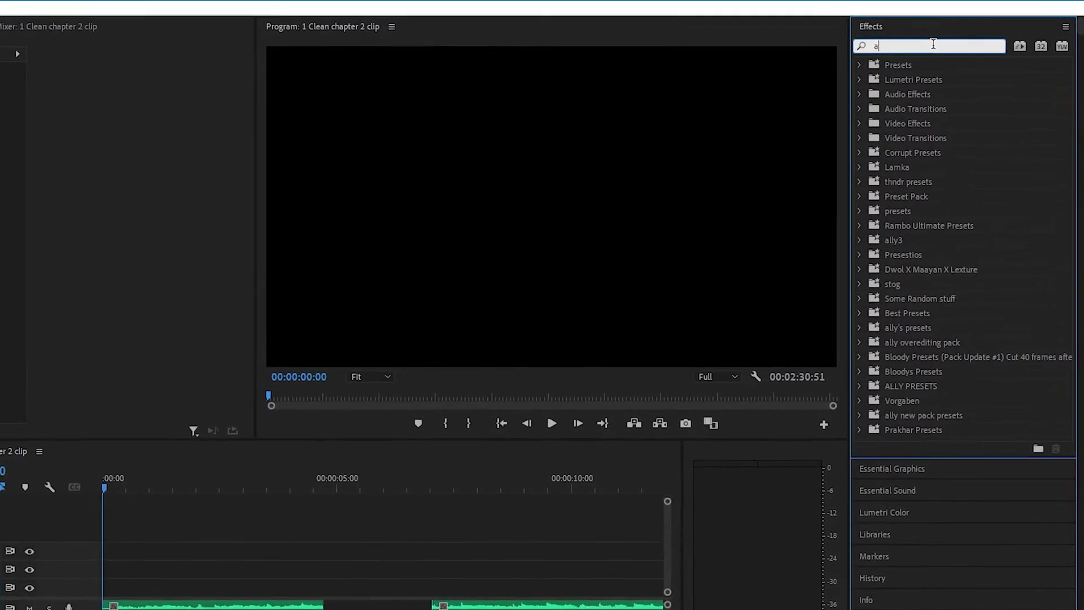
{"action": "type", "text": "a"}
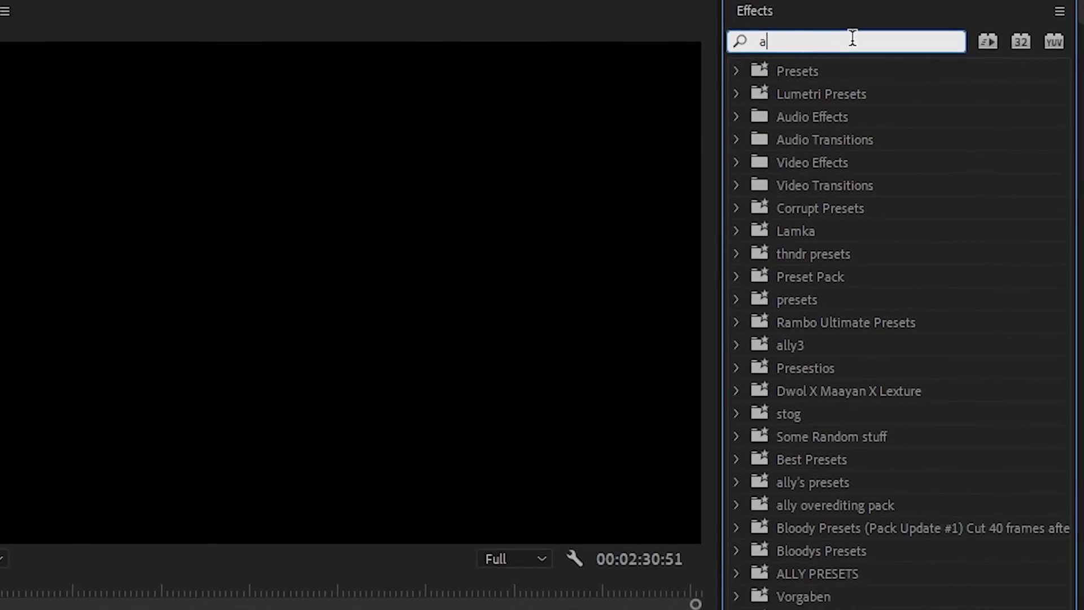
{"action": "type", "text": "mbience"}
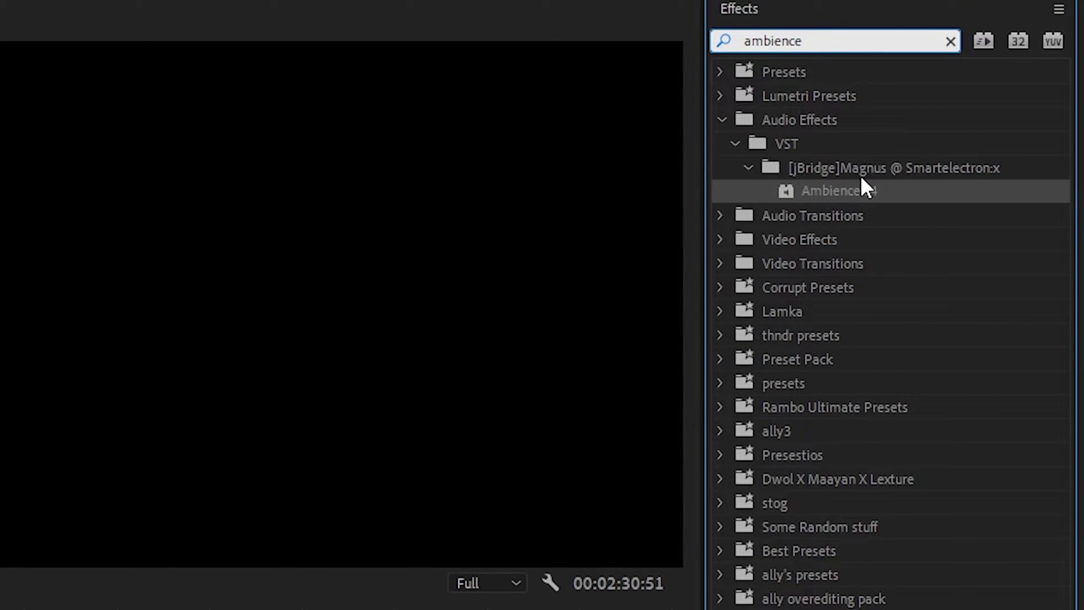
{"action": "left_click_drag", "start_coordinate": [863, 188], "coordinate": [407, 492]}
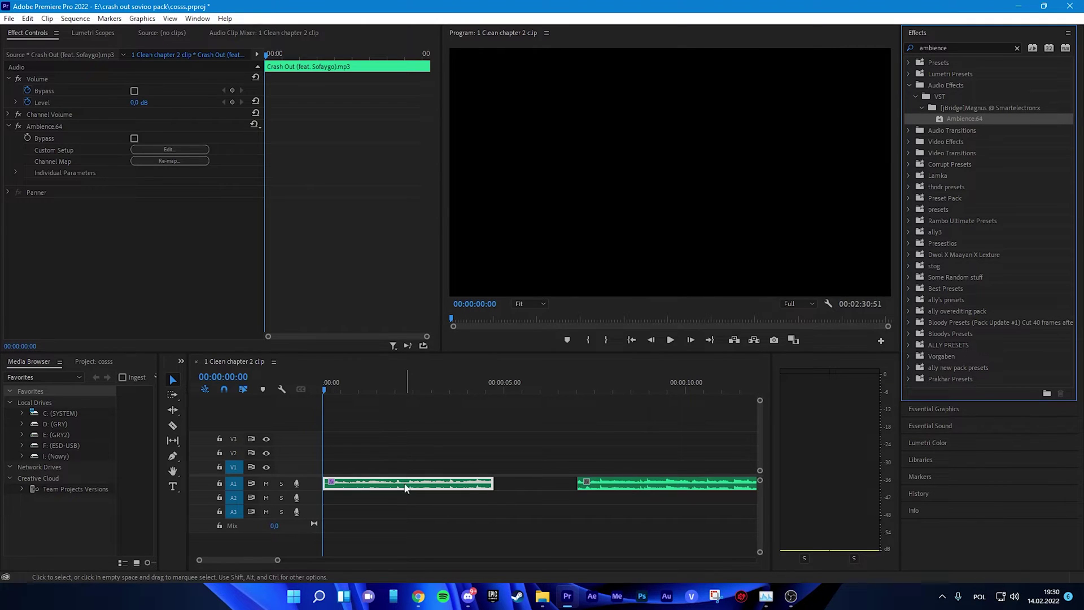
{"action": "left_click", "coordinate": [188, 149]}
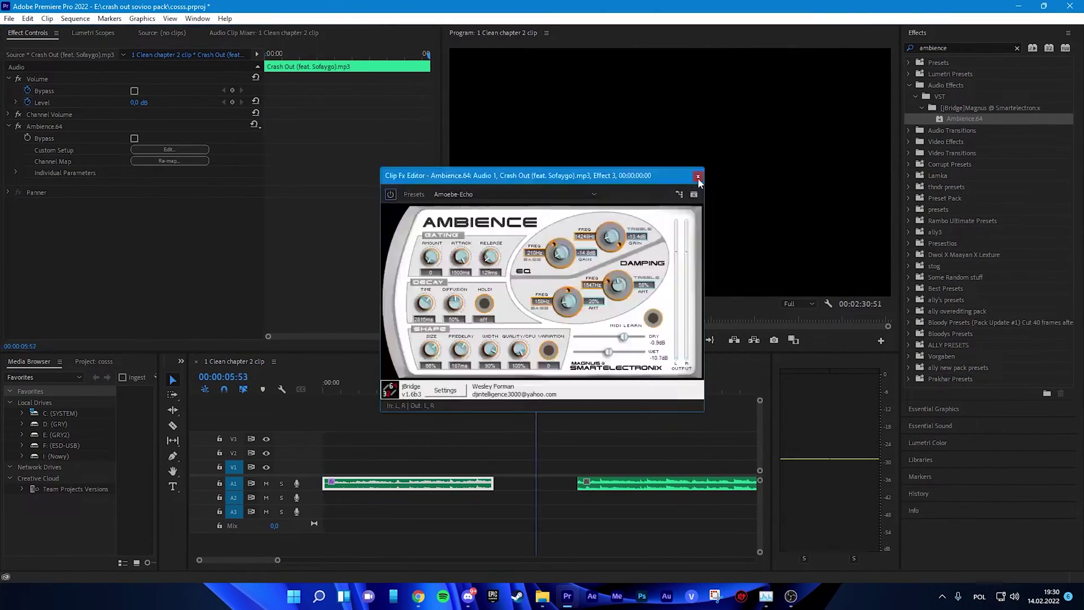
{"action": "left_click", "coordinate": [391, 467]}
{"action": "left_click", "coordinate": [419, 389]}
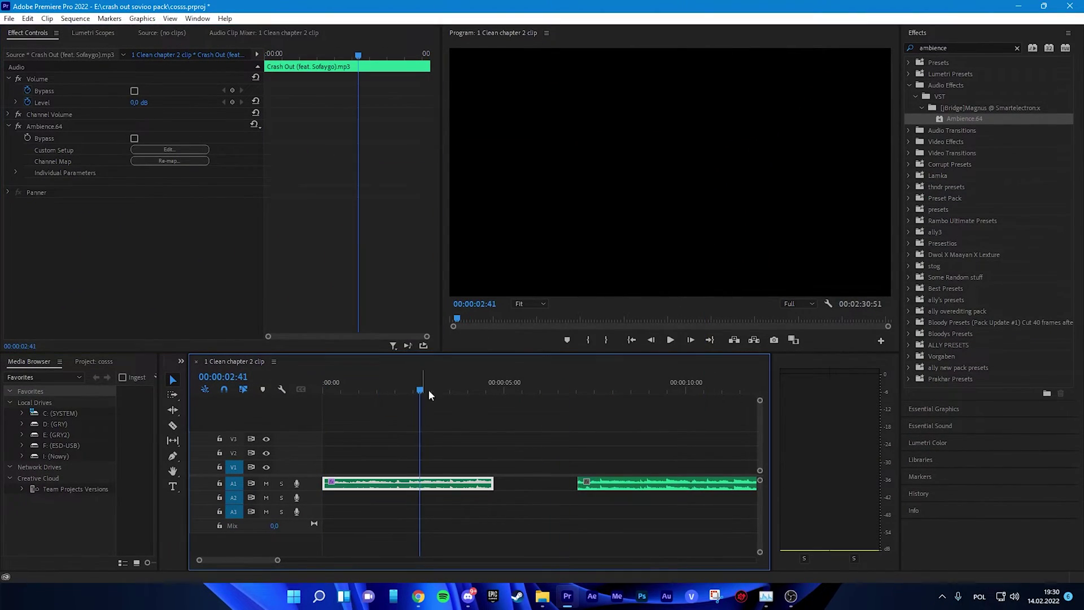
{"action": "left_click", "coordinate": [499, 452]}
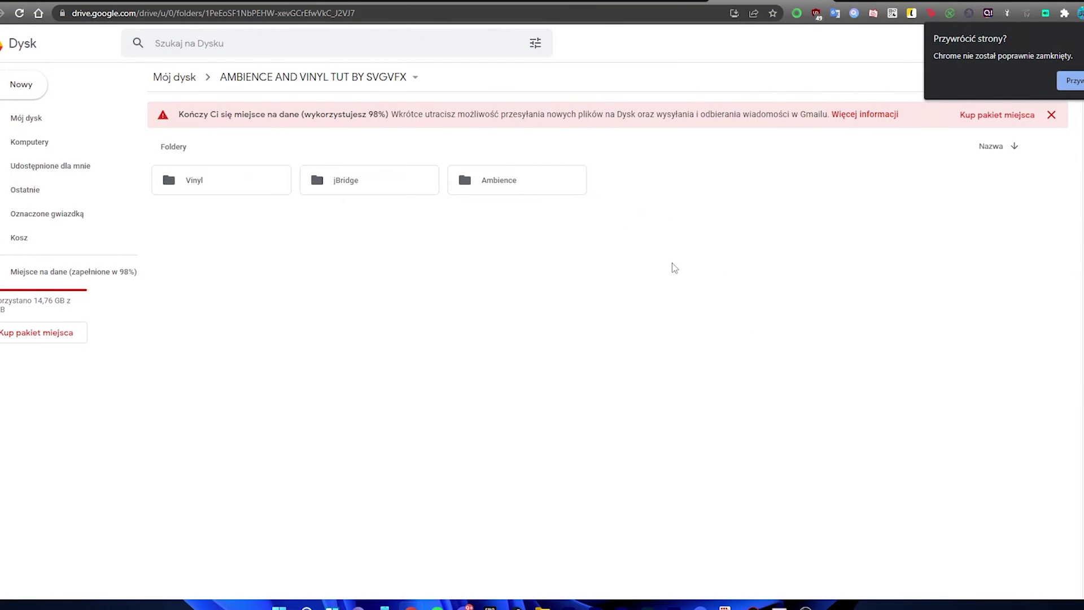
Download iZotope_Vinyl_v1_10_0.exe from the Vinyl folder and save it to the desktop (Pulpit).
{"action": "double_click", "coordinate": [202, 185]}
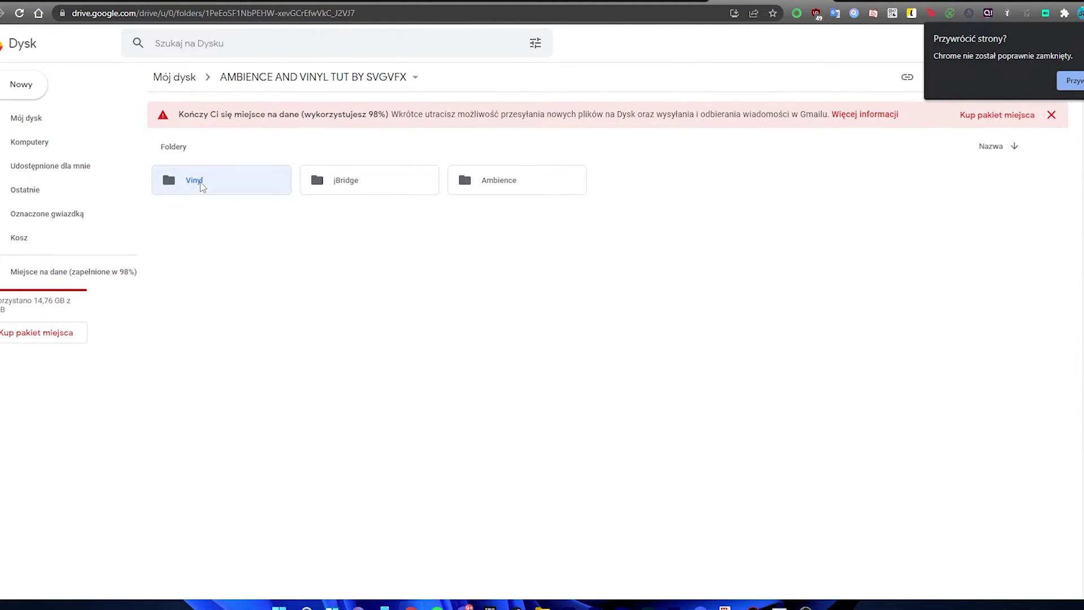
{"action": "right_click", "coordinate": [245, 255]}
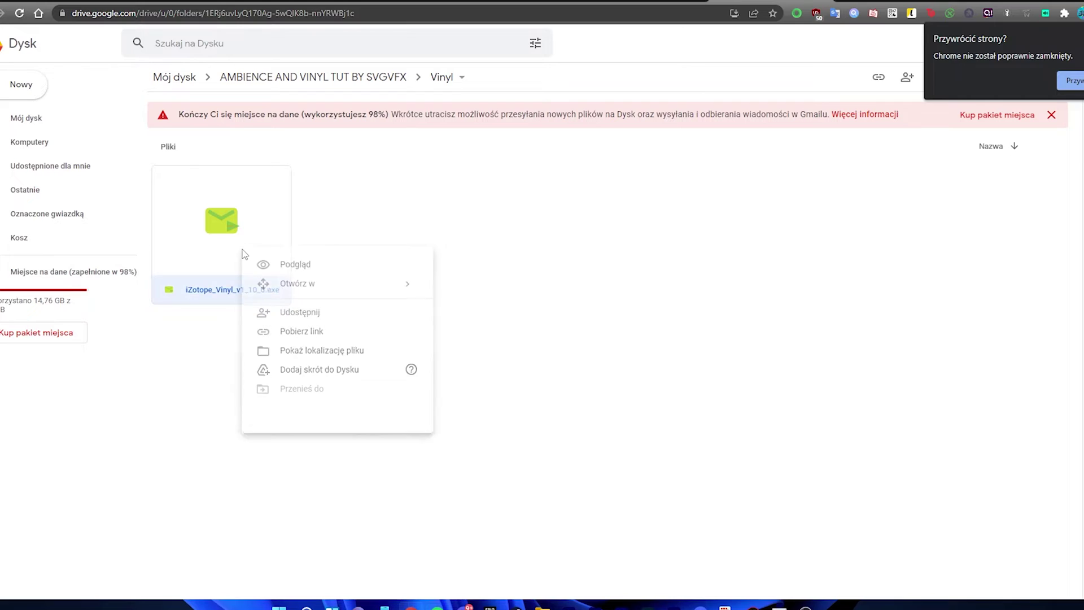
{"action": "left_click", "coordinate": [327, 518]}
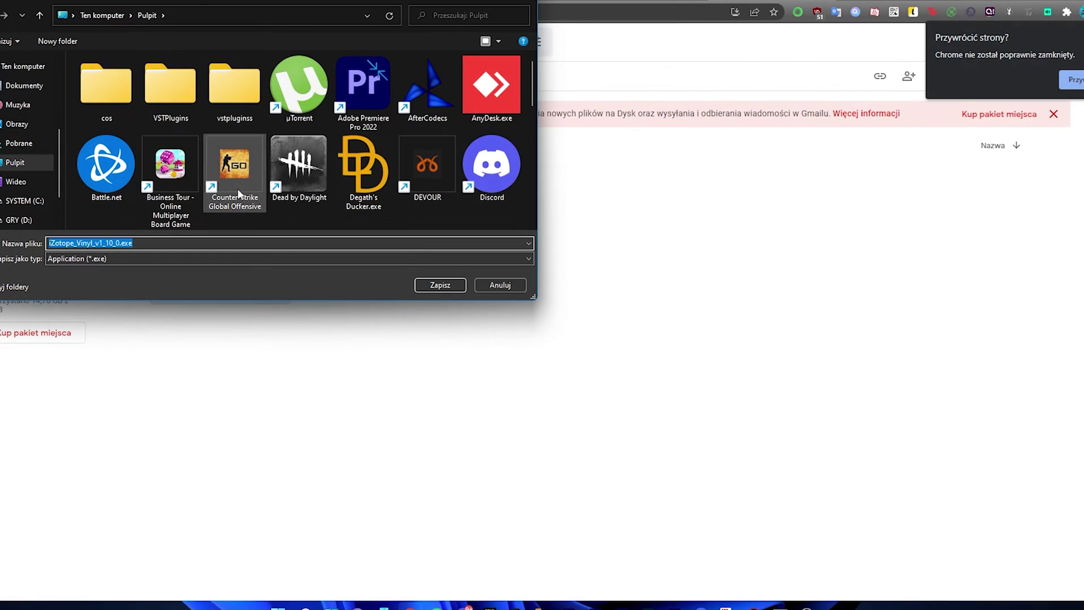
{"action": "scroll", "coordinate": [303, 165], "scroll_direction": "down", "scroll_amount": 3}
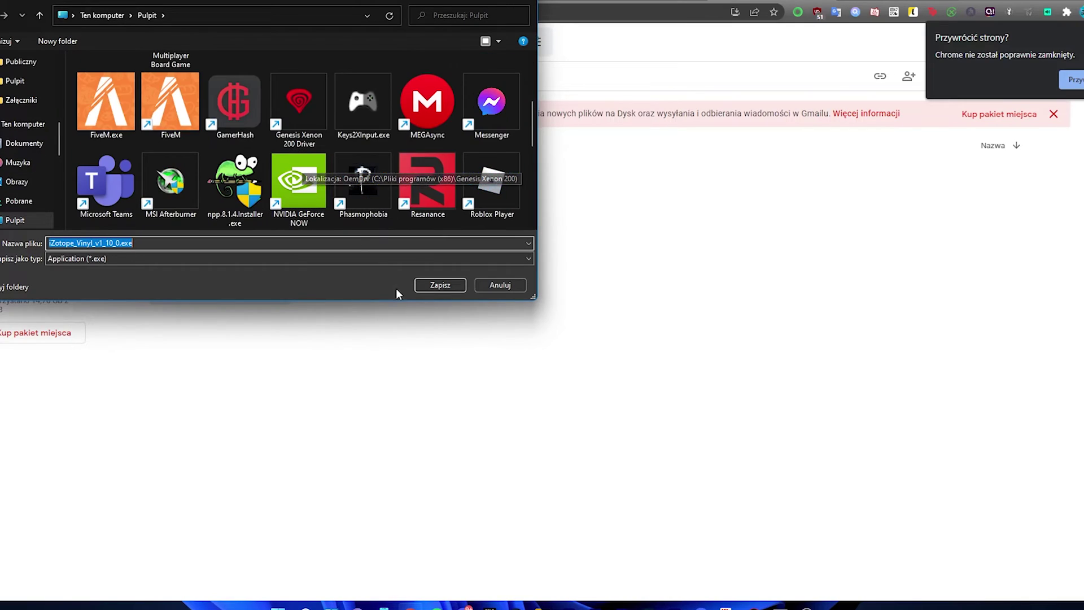
{"action": "left_click", "coordinate": [437, 285]}
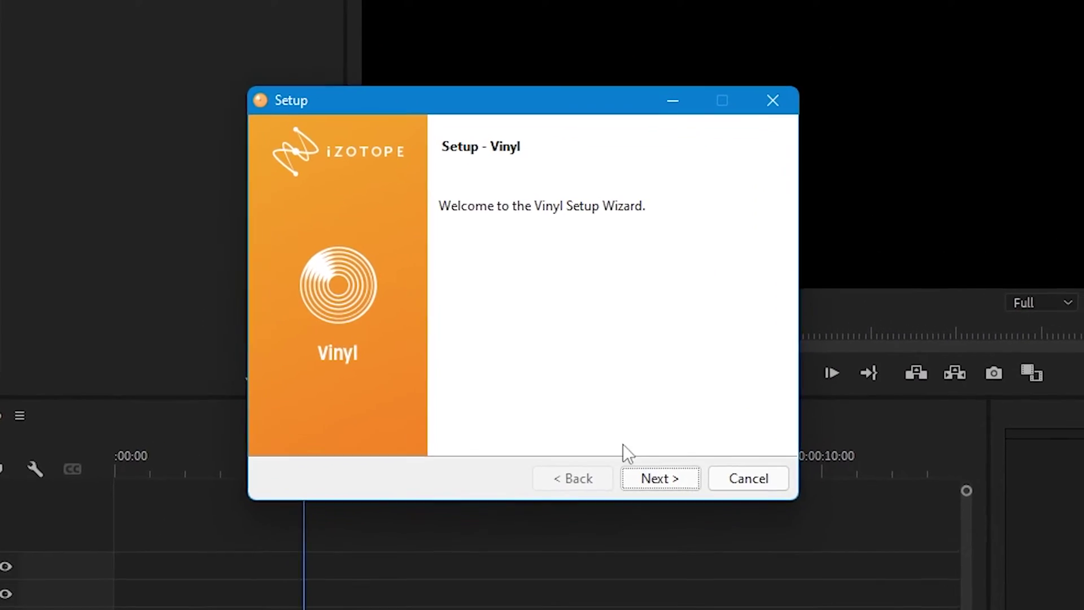
Accept the Vinyl licence agreement and choose Custom Install.
{"action": "left_click", "coordinate": [642, 477]}
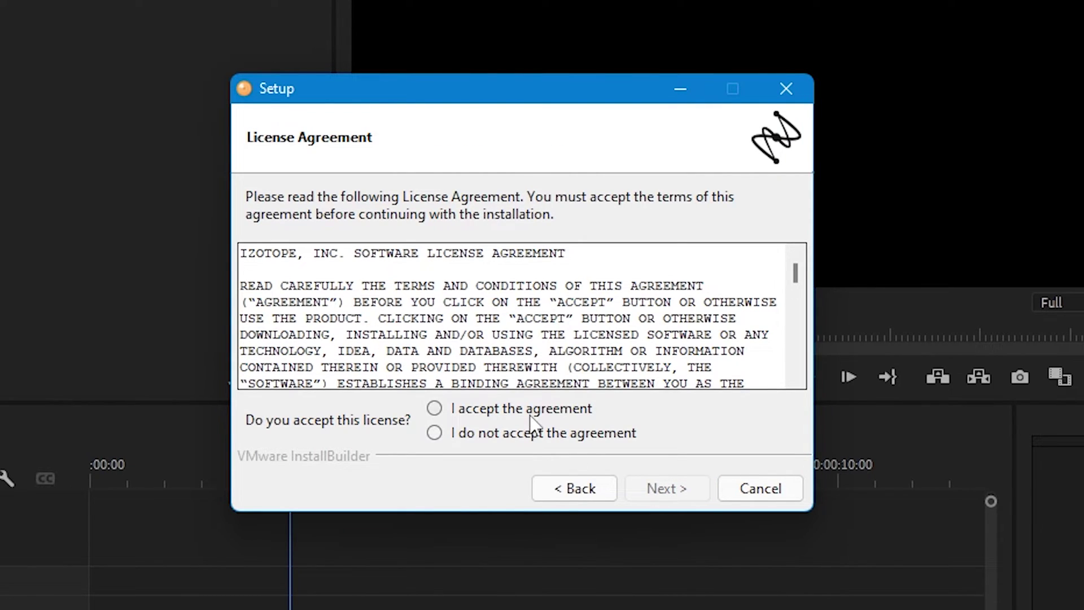
{"action": "left_click", "coordinate": [529, 411]}
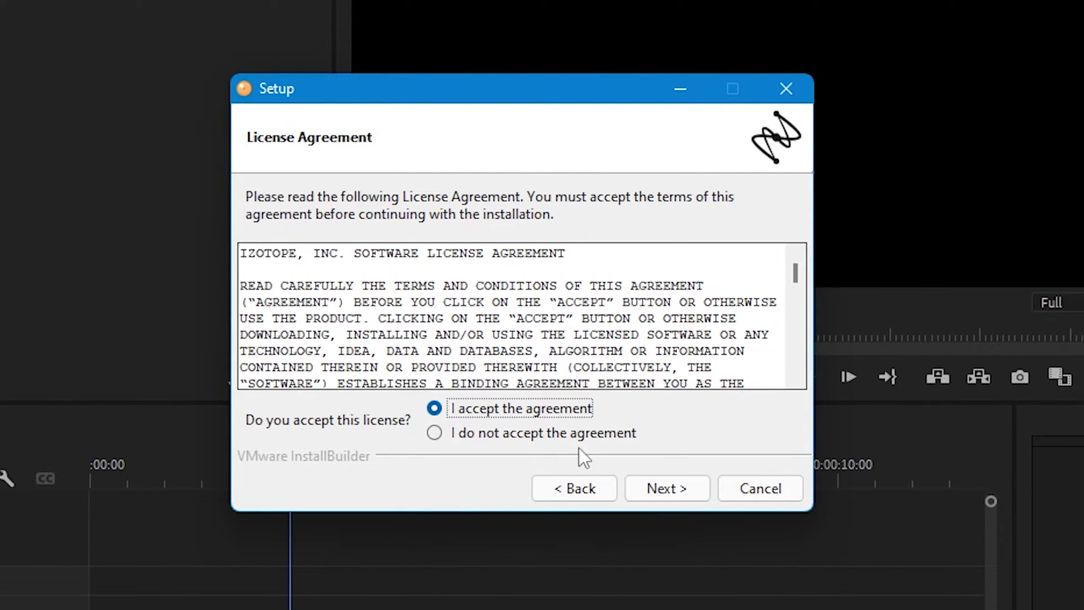
{"action": "left_click", "coordinate": [656, 487]}
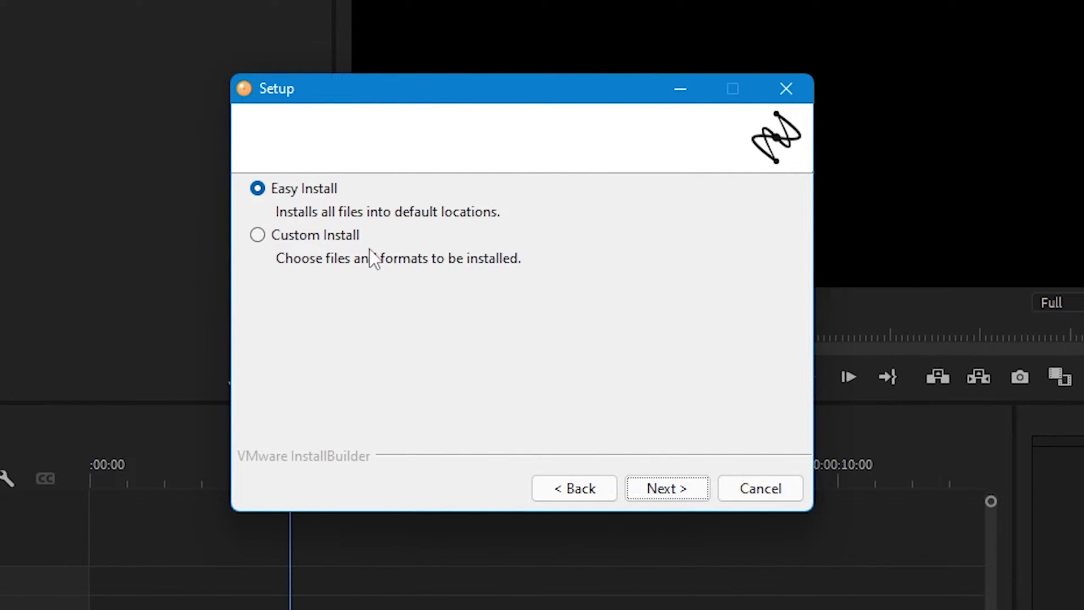
{"action": "left_click", "coordinate": [313, 234]}
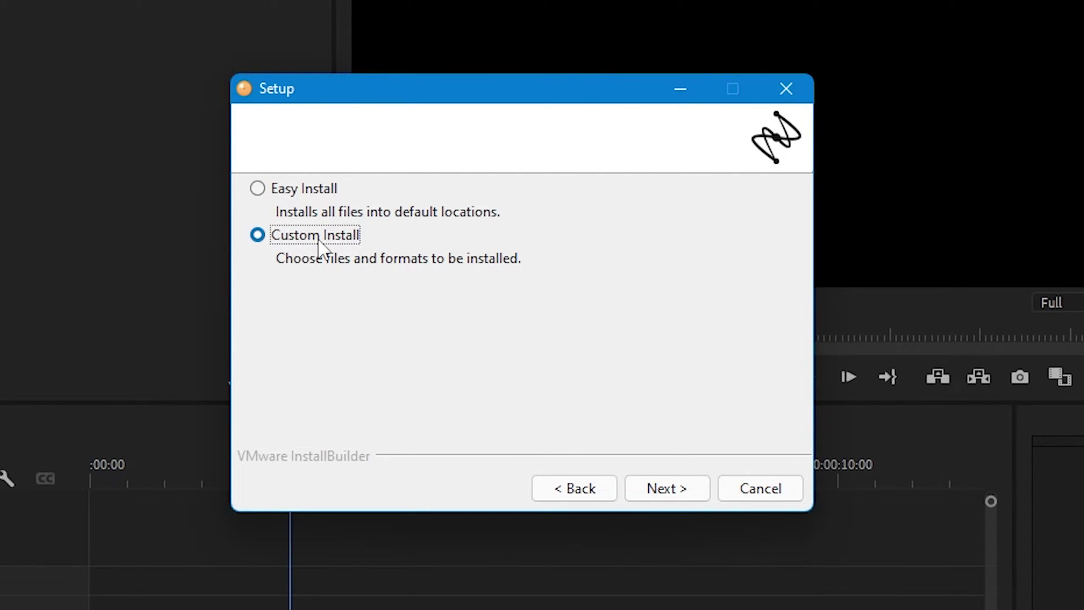
{"action": "left_click", "coordinate": [667, 487]}
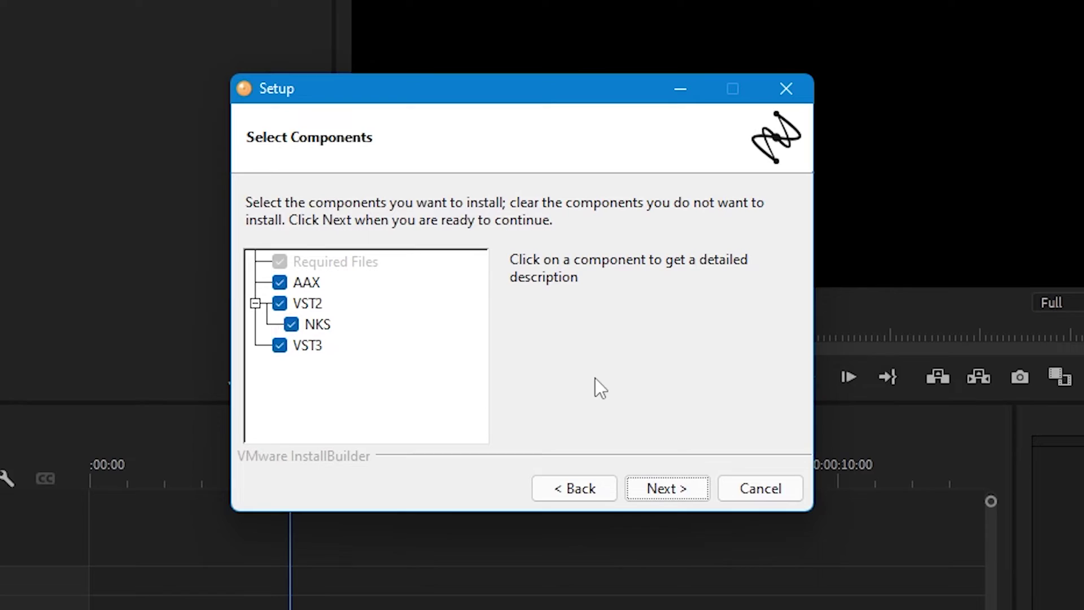
Exclude the AAX and NKS components and set the VST2 location to Desktop\vstpluginss.
{"action": "left_click", "coordinate": [280, 283]}
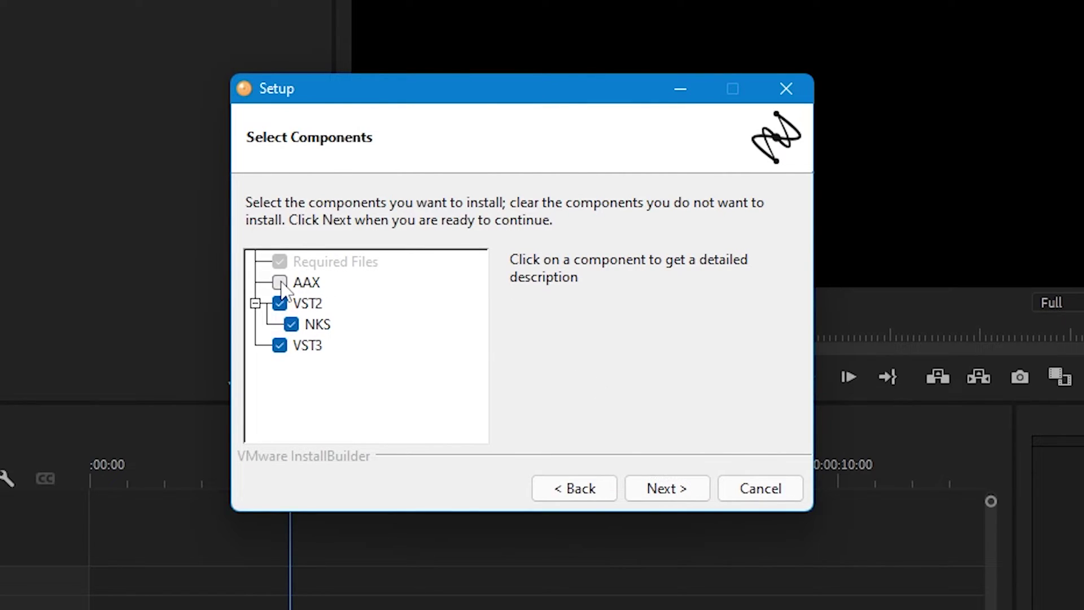
{"action": "left_click", "coordinate": [291, 324]}
{"action": "left_click", "coordinate": [667, 489]}
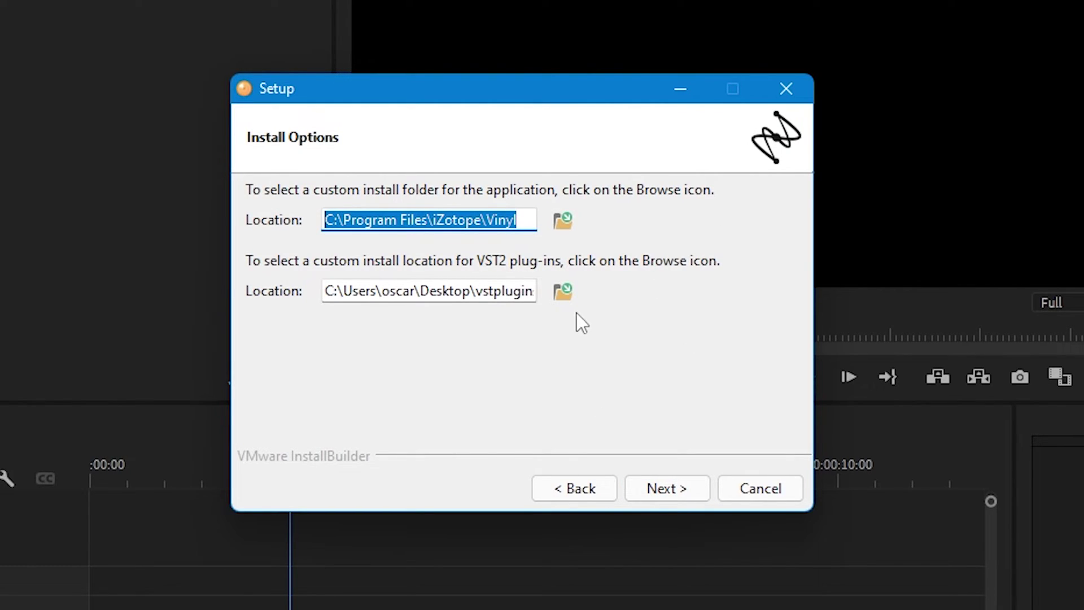
{"action": "left_click", "coordinate": [566, 298]}
{"action": "scroll", "coordinate": [567, 305], "scroll_direction": "down", "scroll_amount": 1}
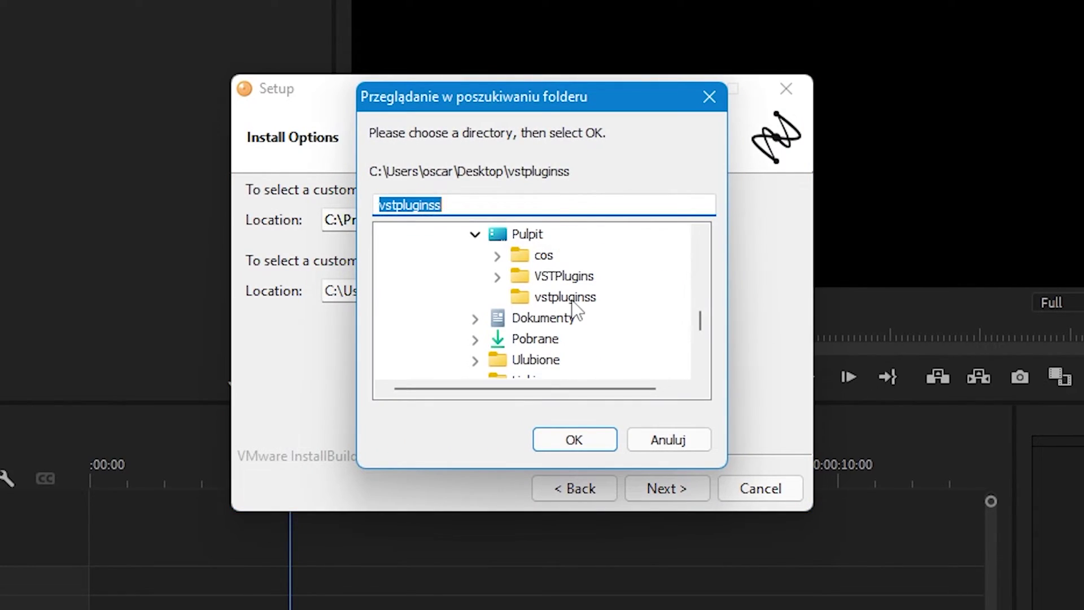
{"action": "left_click", "coordinate": [572, 299]}
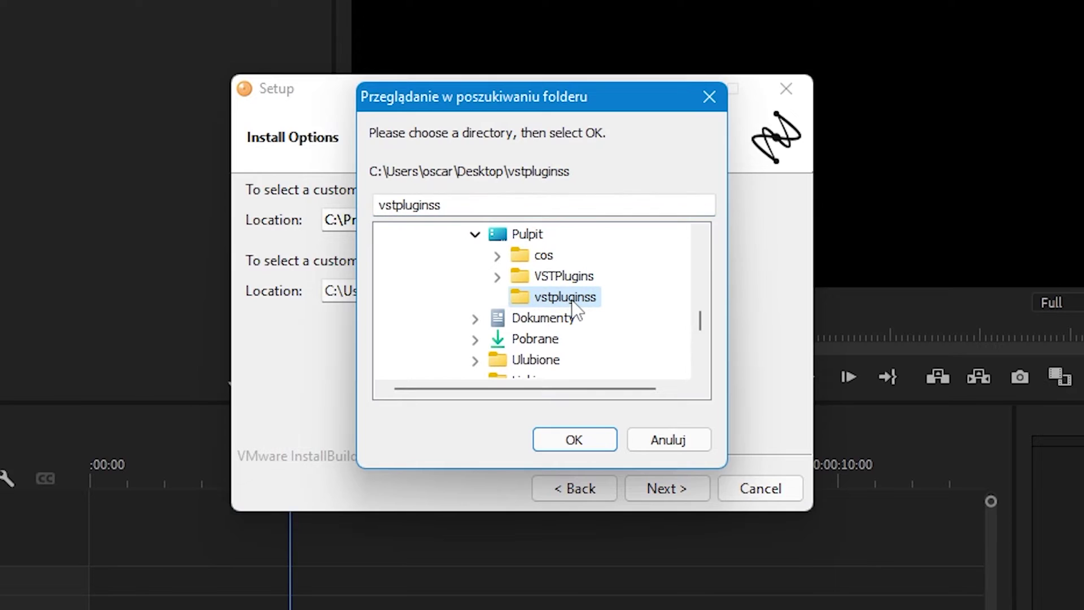
{"action": "left_click", "coordinate": [571, 440]}
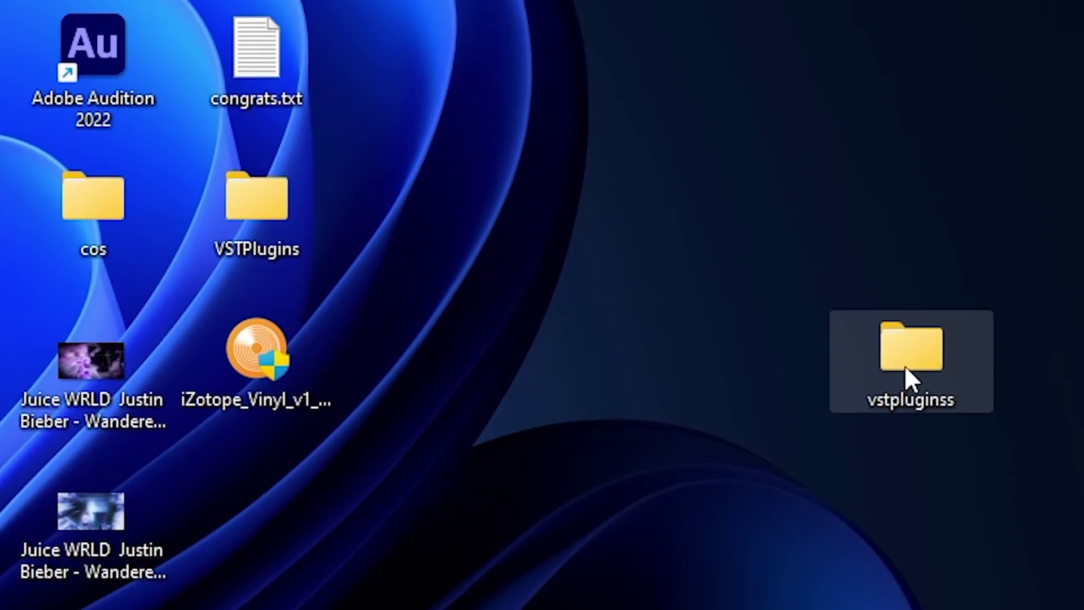
Open vstpluginss > vinyl and select the installed iZVinyl.dll and Vinyl.dll files.
{"action": "double_click", "coordinate": [905, 368]}
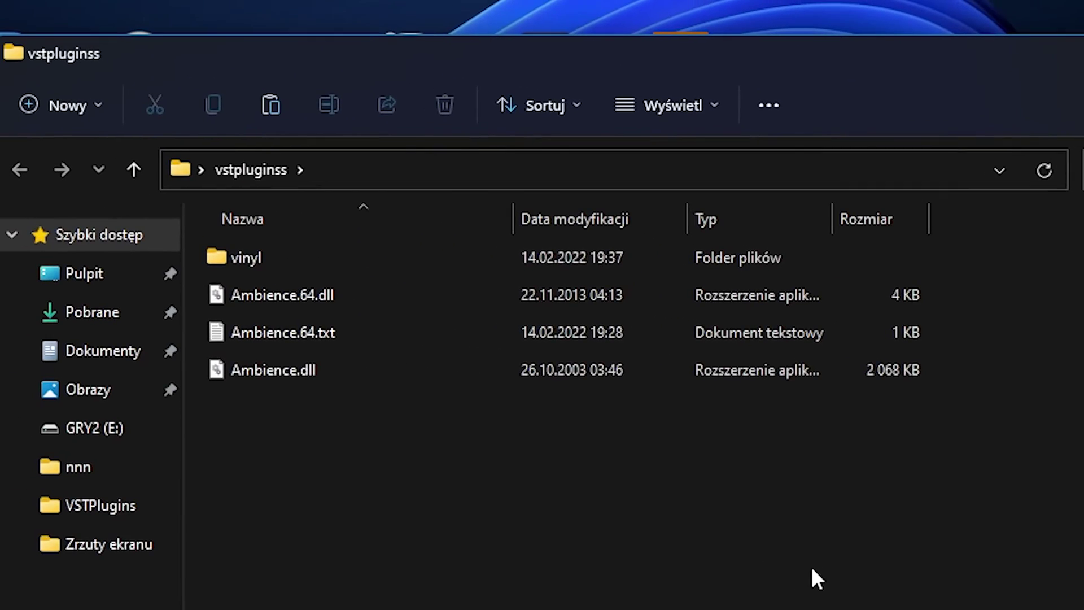
{"action": "double_click", "coordinate": [269, 258]}
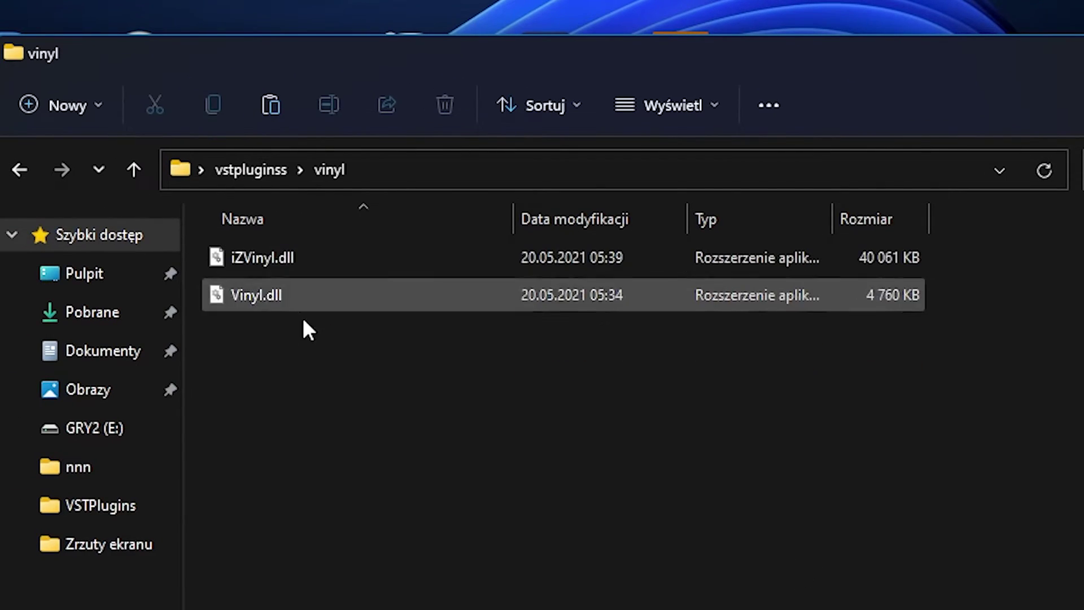
{"action": "left_click_drag", "start_coordinate": [351, 473], "coordinate": [285, 251]}
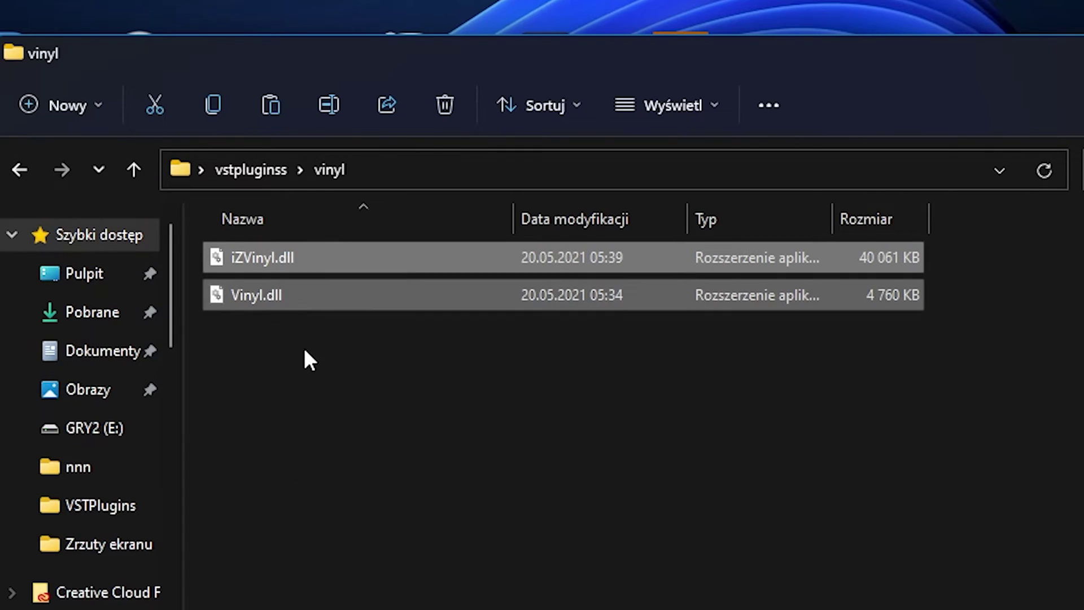
{"action": "left_click", "coordinate": [266, 304]}
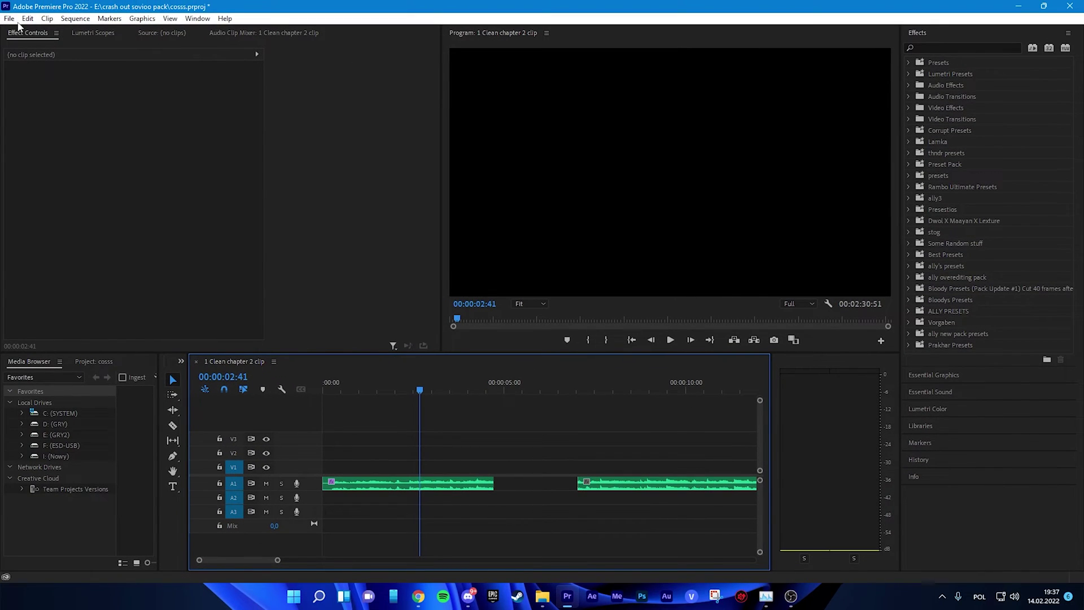
{"action": "left_click", "coordinate": [28, 18]}
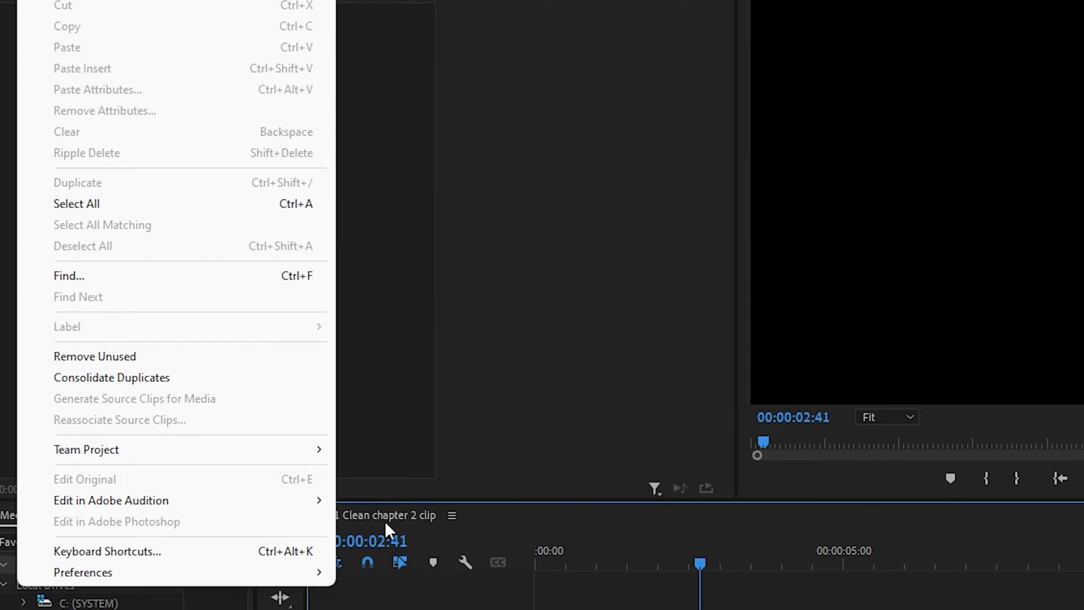
{"action": "mouse_move", "coordinate": [332, 575]}
{"action": "left_click", "coordinate": [379, 255]}
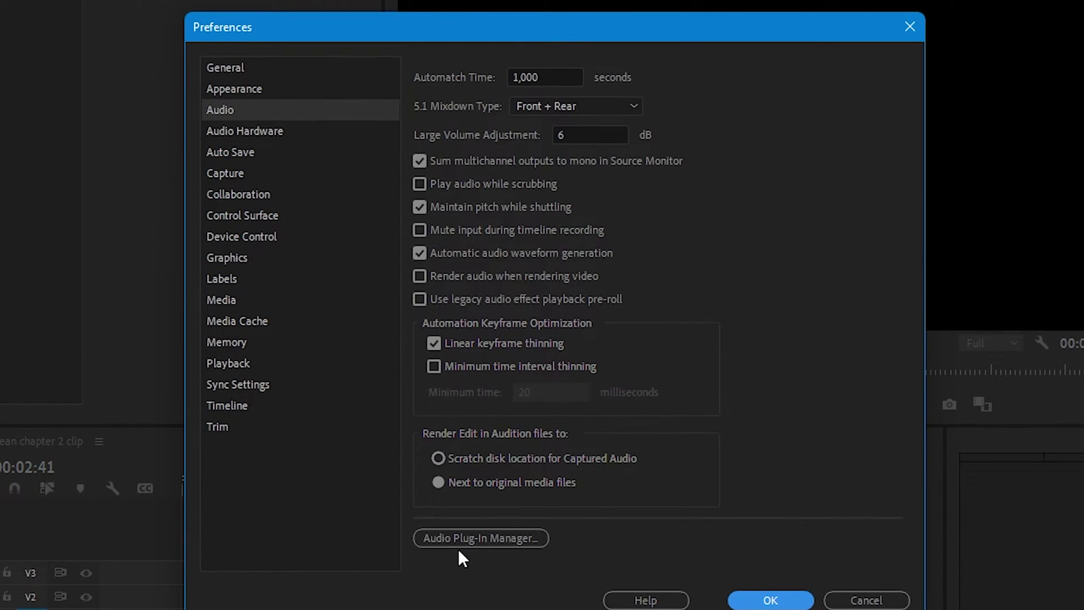
{"action": "left_click", "coordinate": [455, 540]}
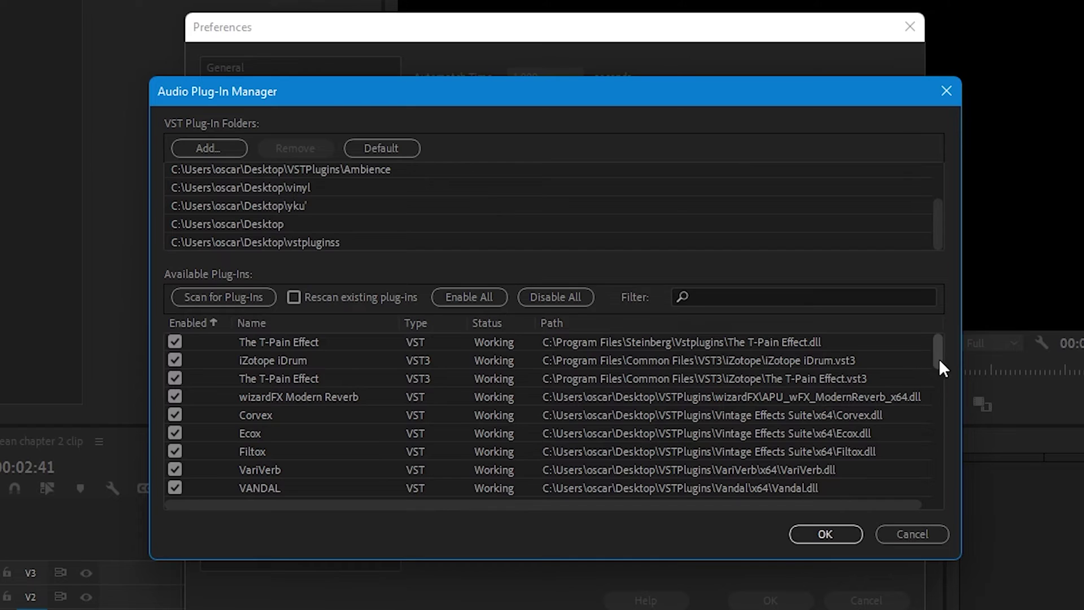
{"action": "left_click_drag", "start_coordinate": [939, 358], "coordinate": [920, 489]}
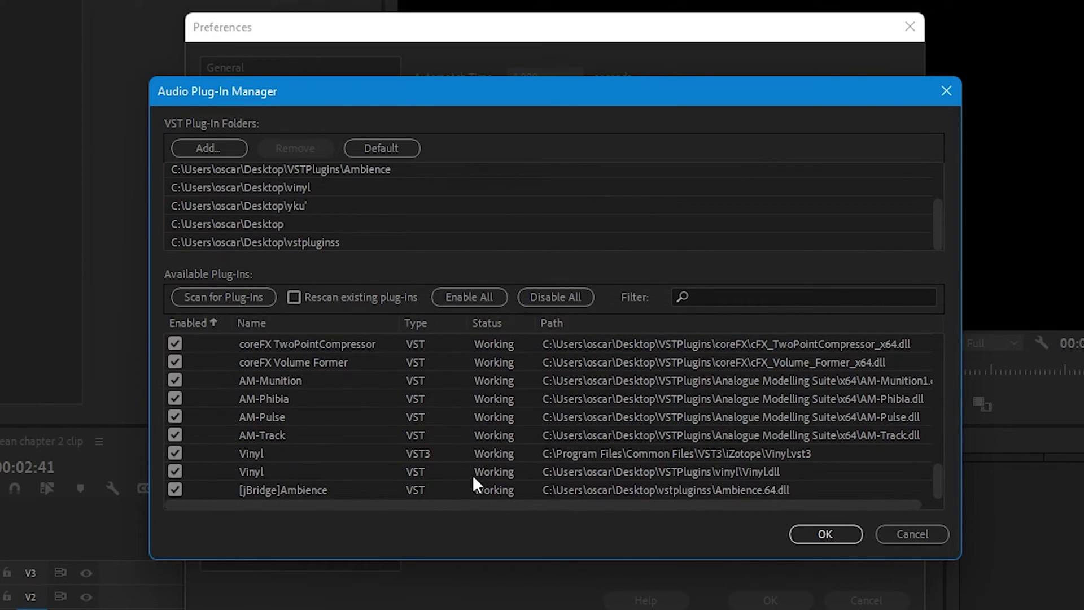
{"action": "left_click", "coordinate": [575, 476]}
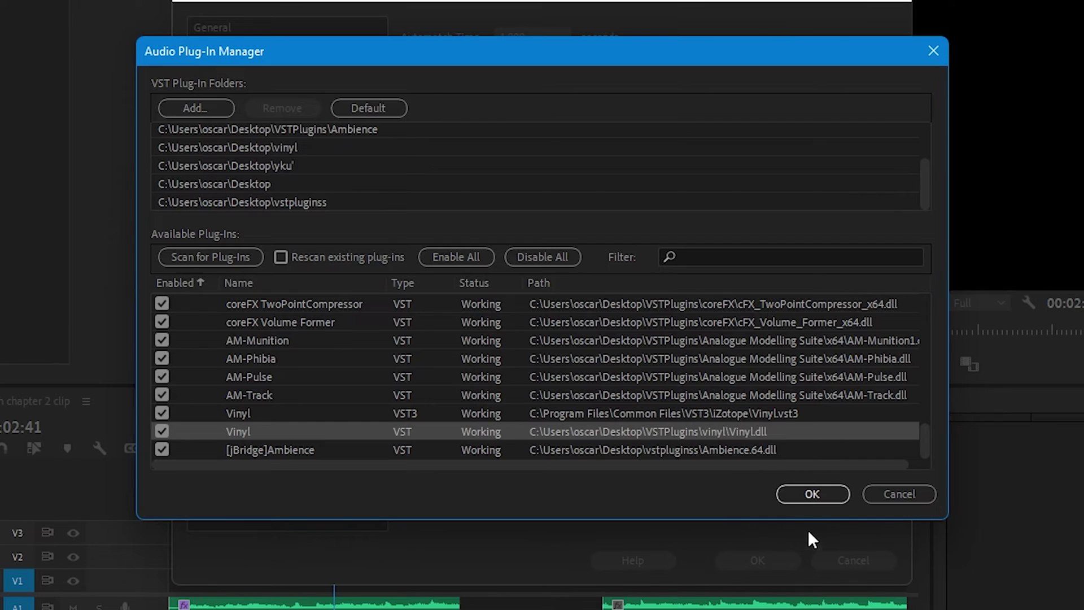
{"action": "left_click", "coordinate": [812, 494]}
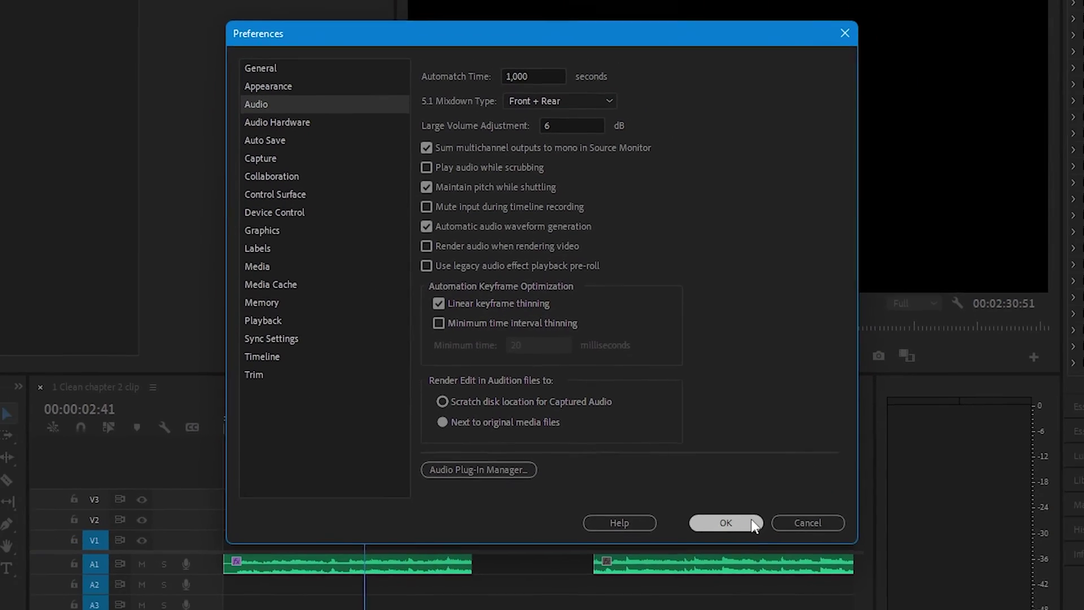
{"action": "left_click", "coordinate": [757, 560]}
Find 'vinyl' in Effects, apply Vinyl to the first A1 clip, and turn off Ambience.64.
{"action": "left_click", "coordinate": [994, 22]}
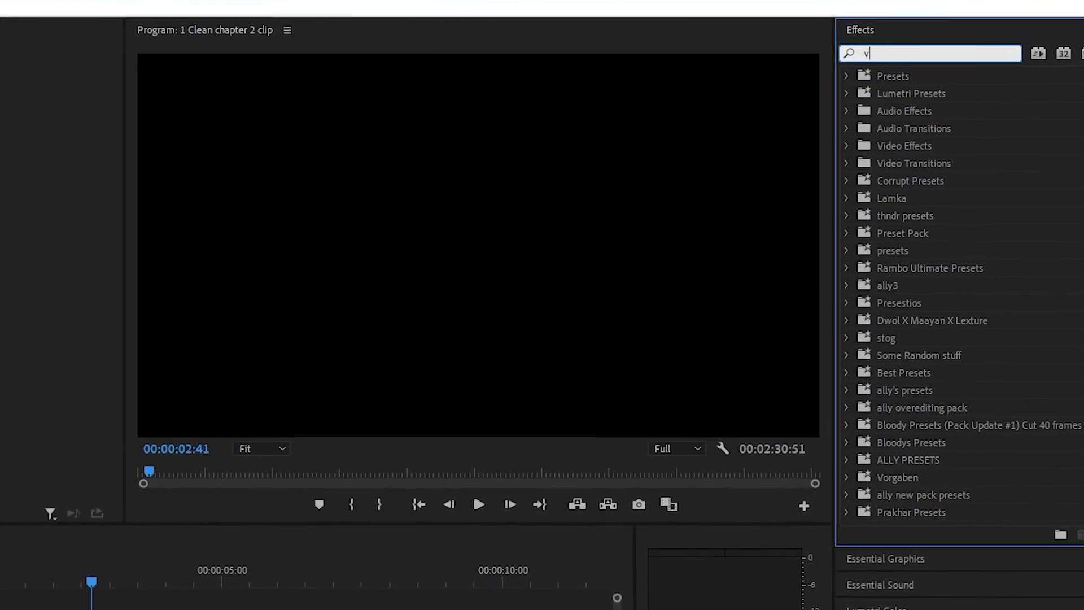
{"action": "type", "text": "vinyl"}
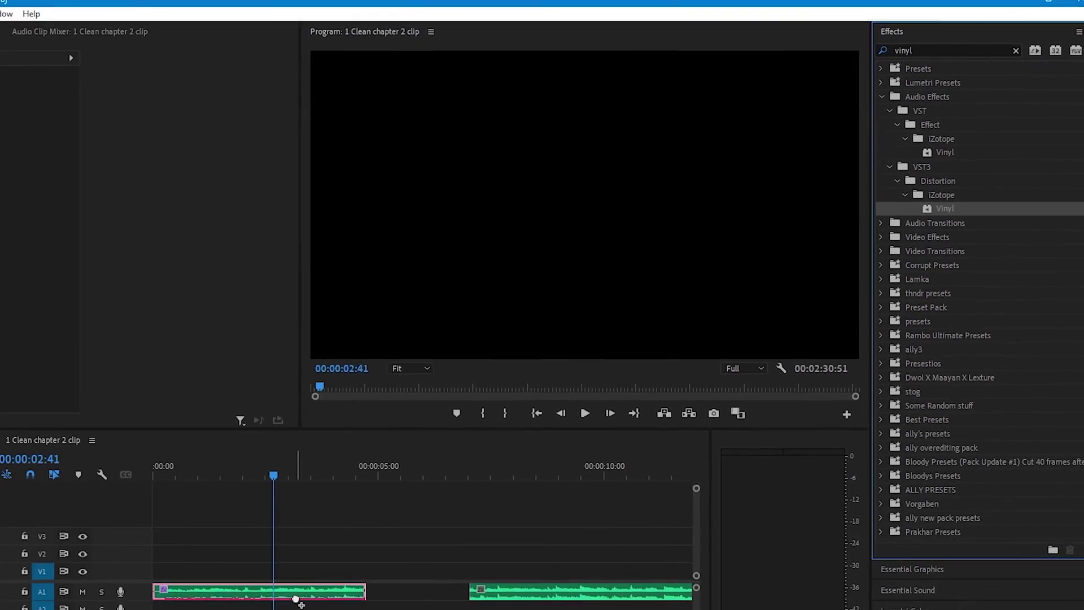
{"action": "left_click_drag", "start_coordinate": [892, 320], "coordinate": [438, 484]}
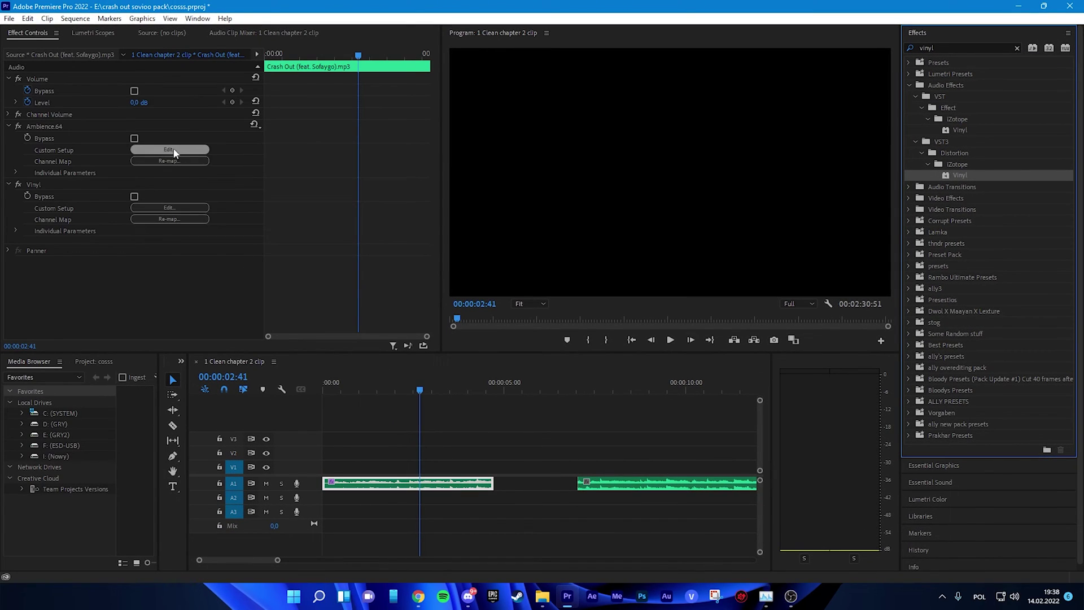
{"action": "left_click", "coordinate": [18, 125]}
In the unauthorized Vinyl editor, lower Dust to 55% and close the editor.
{"action": "left_click", "coordinate": [170, 207]}
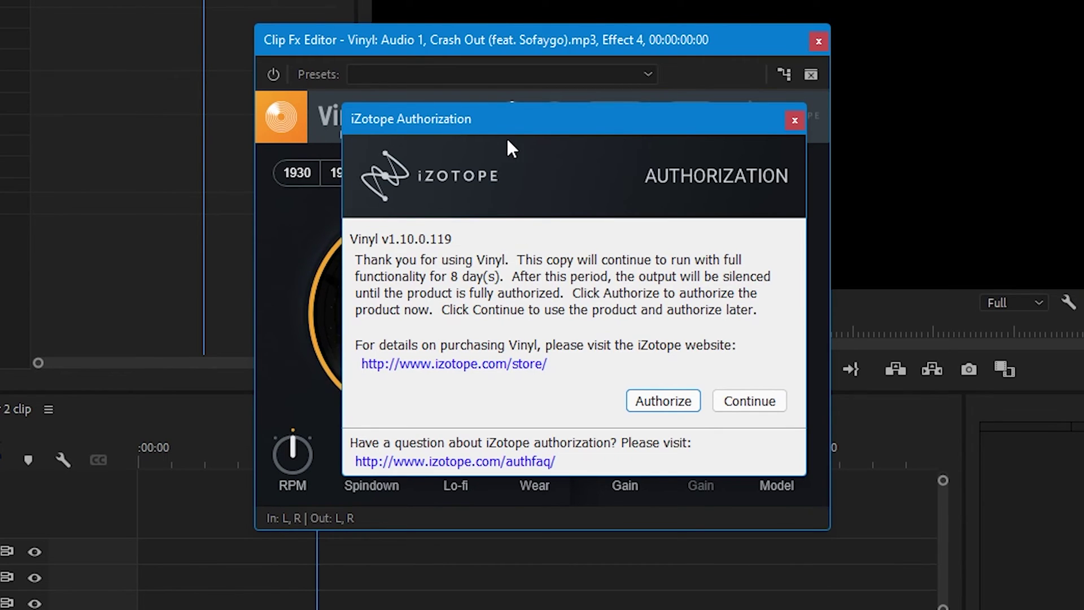
{"action": "left_click", "coordinate": [751, 402]}
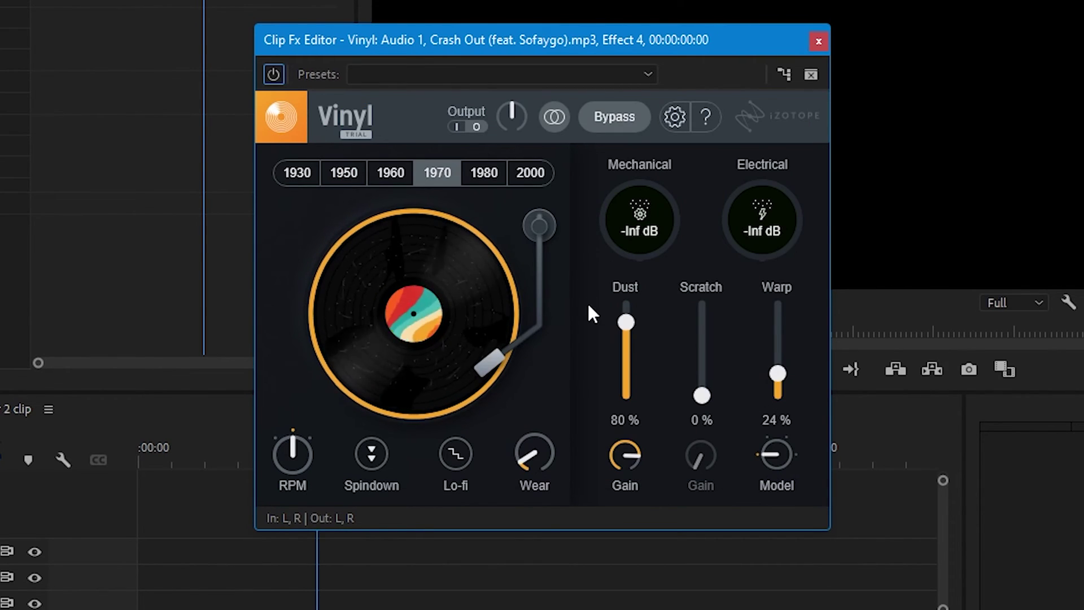
{"action": "mouse_move", "coordinate": [625, 322]}
{"action": "left_mouse_down"}
{"action": "mouse_move", "coordinate": [631, 343]}
{"action": "mouse_move", "coordinate": [625, 322]}
{"action": "left_mouse_up"}
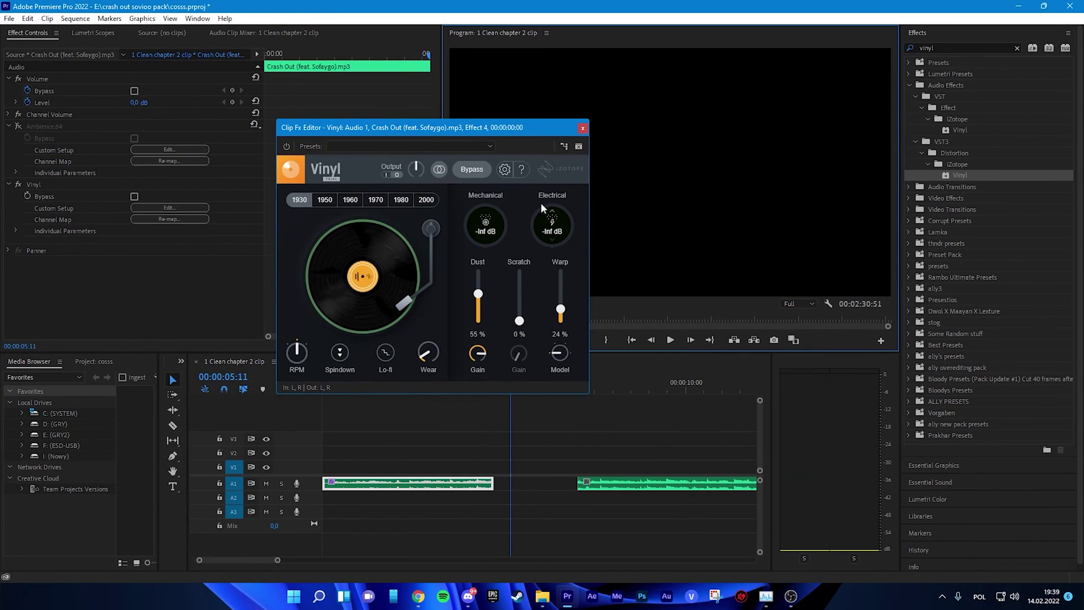
{"action": "left_click_drag", "start_coordinate": [467, 127], "coordinate": [581, 175]}
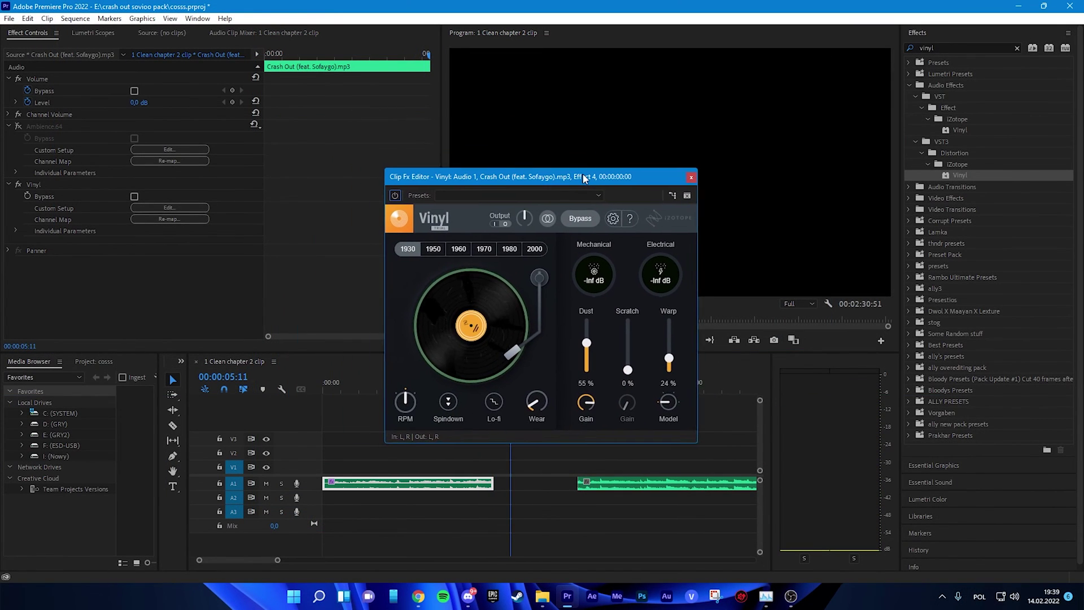
{"action": "left_click", "coordinate": [696, 178]}
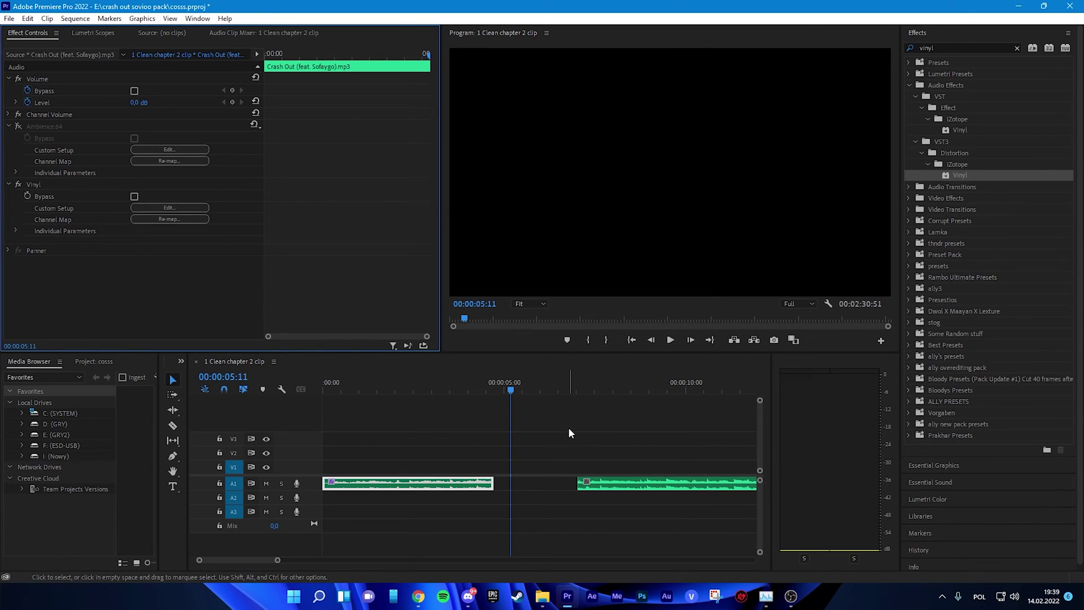